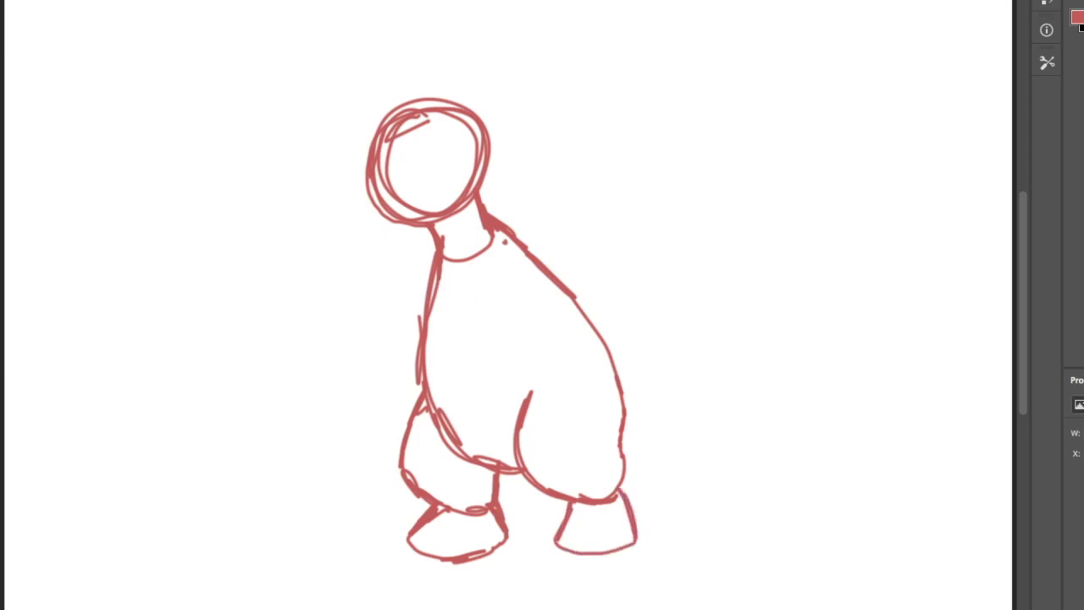
# - Sketch the near arm hanging from the shoulder circle with a rounded hand, plus the far arm along the chest
pyautogui.moveTo(516, 266); pyautogui.dragTo(519, 331)
pyautogui.moveTo(536, 288)
pyautogui.mouseDown()
pyautogui.moveTo(563, 328)
pyautogui.moveTo(508, 411)
pyautogui.mouseUp()
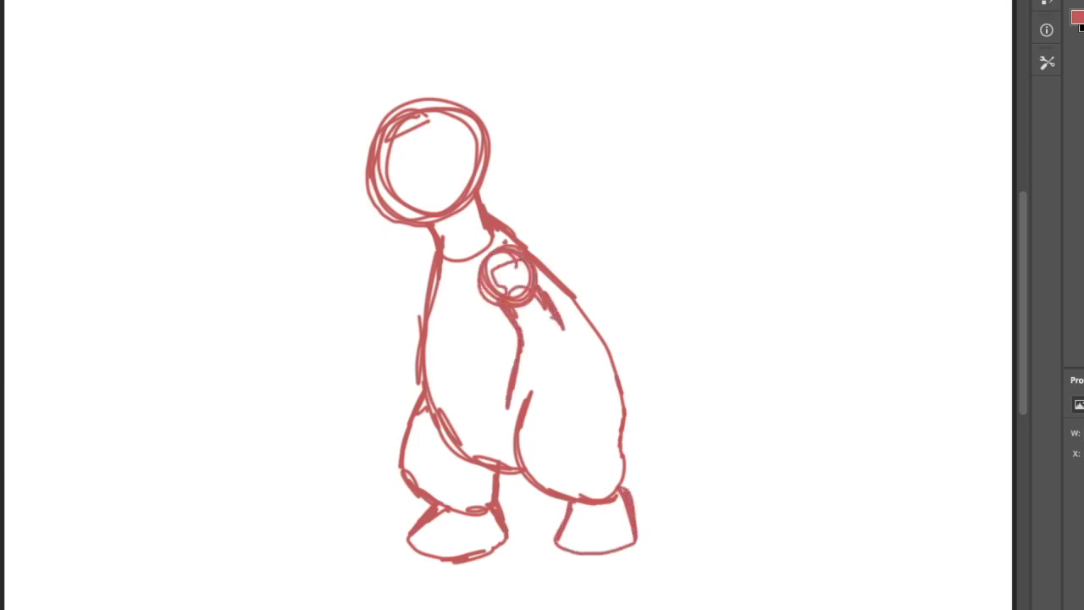
pyautogui.moveTo(512, 373); pyautogui.dragTo(507, 444)
pyautogui.moveTo(519, 436); pyautogui.dragTo(543, 449)
pyautogui.moveTo(582, 364); pyautogui.dragTo(542, 449)
pyautogui.moveTo(563, 320); pyautogui.dragTo(580, 441)
pyautogui.moveTo(541, 447); pyautogui.dragTo(569, 436)
pyautogui.moveTo(427, 263)
pyautogui.mouseDown()
pyautogui.moveTo(396, 348)
pyautogui.moveTo(379, 464)
pyautogui.mouseUp()
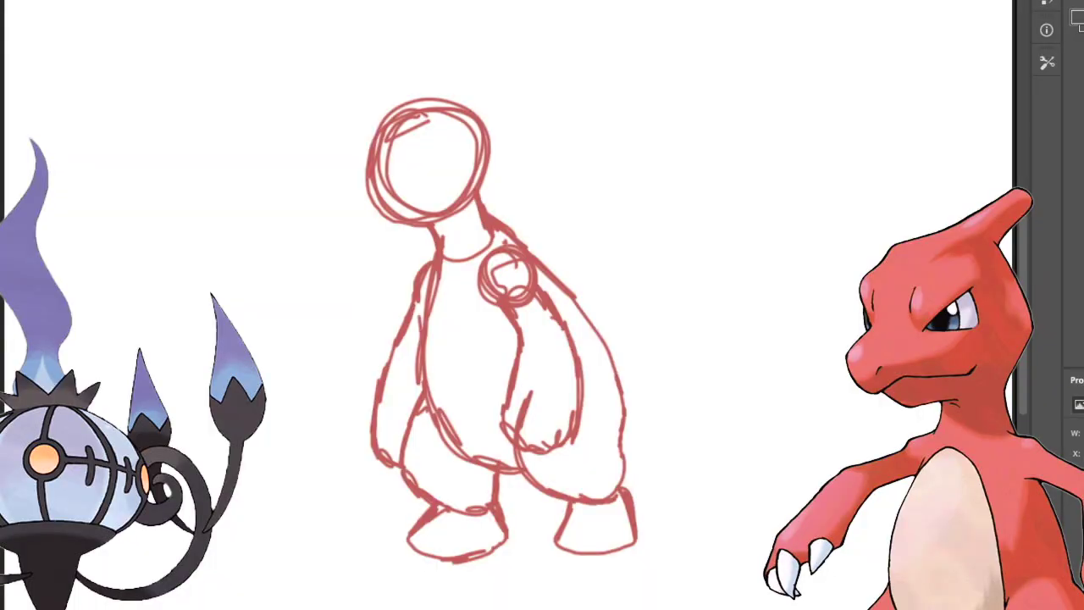
# - Sketch a long tail rising from the lower back and curving upward to a narrow tip
pyautogui.moveTo(617, 374); pyautogui.dragTo(628, 498)
pyautogui.moveTo(611, 361)
pyautogui.mouseDown()
pyautogui.moveTo(684, 229)
pyautogui.moveTo(685, 182)
pyautogui.moveTo(656, 432)
pyautogui.moveTo(628, 452)
pyautogui.mouseUp()
pyautogui.moveTo(701, 175)
pyautogui.mouseDown()
pyautogui.moveTo(706, 364)
pyautogui.moveTo(625, 346)
pyautogui.mouseUp()
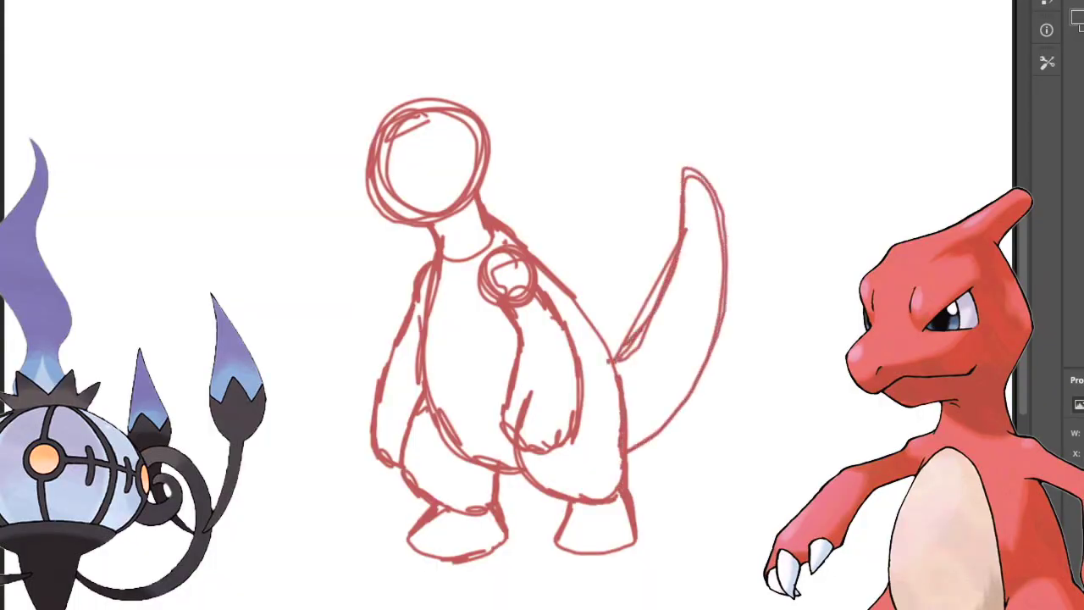
# - Sketch claws on both hands and a rounded belly patch on the front of the torso
pyautogui.moveTo(502, 427)
pyautogui.mouseDown()
pyautogui.moveTo(516, 487)
pyautogui.moveTo(544, 452)
pyautogui.moveTo(570, 442)
pyautogui.mouseUp()
pyautogui.moveTo(386, 428); pyautogui.dragTo(400, 483)
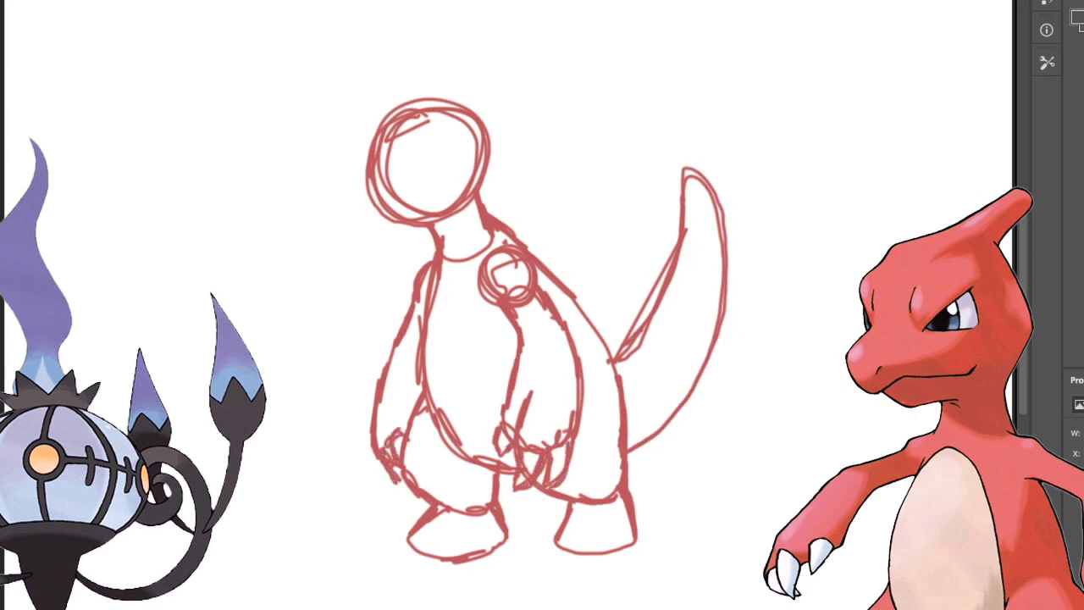
pyautogui.moveTo(429, 334); pyautogui.dragTo(508, 389)
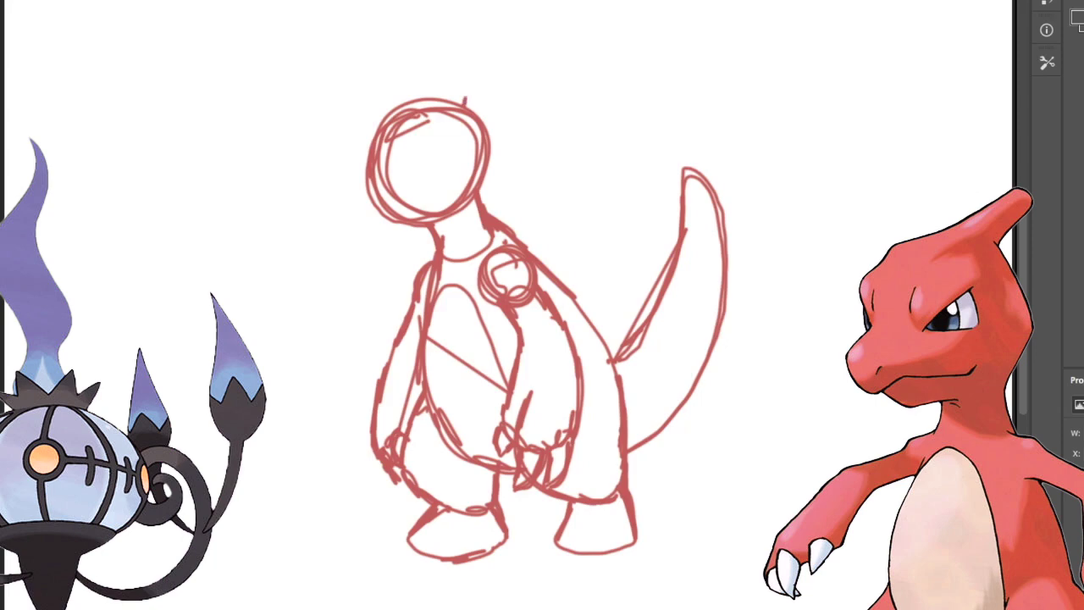
# - Sketch a row of spikes on the back of the head and a spiral arm on each side of the tail tip
pyautogui.moveTo(467, 88)
pyautogui.mouseDown()
pyautogui.moveTo(490, 107)
pyautogui.moveTo(508, 154)
pyautogui.mouseUp()
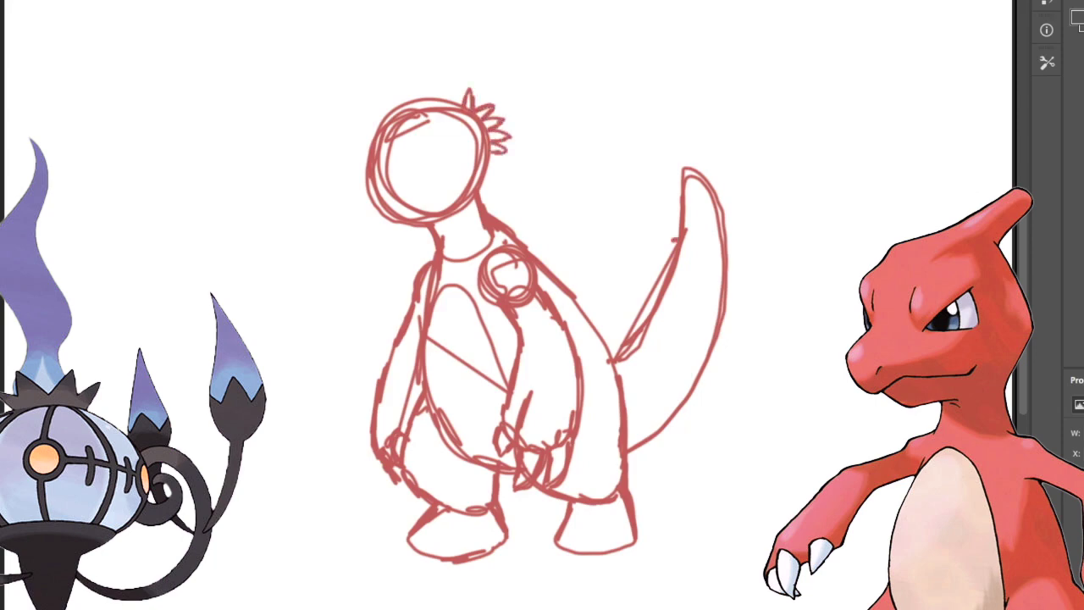
pyautogui.moveTo(677, 239)
pyautogui.mouseDown()
pyautogui.moveTo(617, 206)
pyautogui.moveTo(640, 162)
pyautogui.moveTo(661, 187)
pyautogui.moveTo(648, 178)
pyautogui.moveTo(750, 207)
pyautogui.moveTo(739, 161)
pyautogui.moveTo(735, 176)
pyautogui.moveTo(763, 159)
pyautogui.moveTo(731, 229)
pyautogui.mouseUp()
# - Sketch a lantern-like face mask protruding from the head, with a round eye and curved vertical seam lines
pyautogui.moveTo(403, 115); pyautogui.dragTo(461, 103)
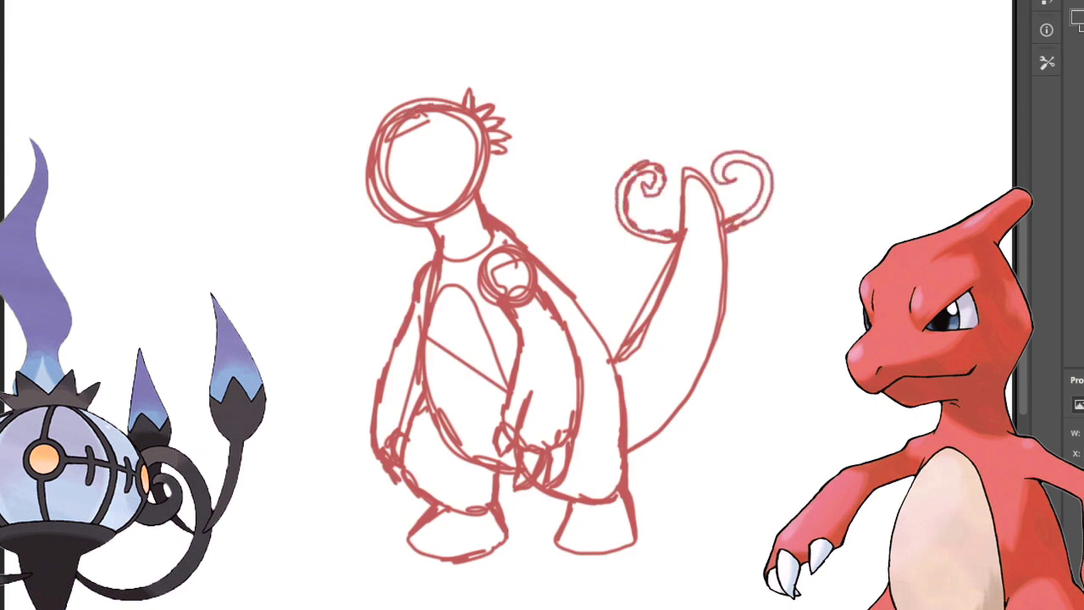
pyautogui.moveTo(396, 132)
pyautogui.mouseDown()
pyautogui.moveTo(431, 126)
pyautogui.moveTo(481, 137)
pyautogui.moveTo(483, 191)
pyautogui.moveTo(364, 211)
pyautogui.moveTo(453, 225)
pyautogui.moveTo(484, 153)
pyautogui.mouseUp()
pyautogui.moveTo(350, 160); pyautogui.dragTo(354, 206)
pyautogui.moveTo(435, 162)
pyautogui.mouseDown()
pyautogui.moveTo(424, 193)
pyautogui.moveTo(442, 181)
pyautogui.moveTo(409, 224)
pyautogui.mouseUp()
pyautogui.moveTo(387, 134); pyautogui.dragTo(406, 228)
pyautogui.moveTo(422, 128); pyautogui.dragTo(428, 164)
pyautogui.moveTo(382, 154); pyautogui.dragTo(393, 193)
pyautogui.moveTo(469, 120); pyautogui.dragTo(465, 188)
pyautogui.moveTo(381, 147)
pyautogui.mouseDown()
pyautogui.moveTo(385, 215)
pyautogui.moveTo(357, 181)
pyautogui.mouseUp()
# - Sketch pointed toe claws on both feet
pyautogui.moveTo(432, 538)
pyautogui.mouseDown()
pyautogui.moveTo(464, 563)
pyautogui.moveTo(469, 552)
pyautogui.mouseUp()
pyautogui.moveTo(431, 535)
pyautogui.mouseDown()
pyautogui.moveTo(398, 564)
pyautogui.moveTo(412, 547)
pyautogui.mouseUp()
pyautogui.moveTo(413, 530); pyautogui.dragTo(390, 554)
pyautogui.moveTo(562, 533)
pyautogui.mouseDown()
pyautogui.moveTo(590, 538)
pyautogui.moveTo(566, 571)
pyautogui.mouseUp()
pyautogui.moveTo(615, 535)
pyautogui.mouseDown()
pyautogui.moveTo(597, 572)
pyautogui.moveTo(615, 569)
pyautogui.mouseUp()
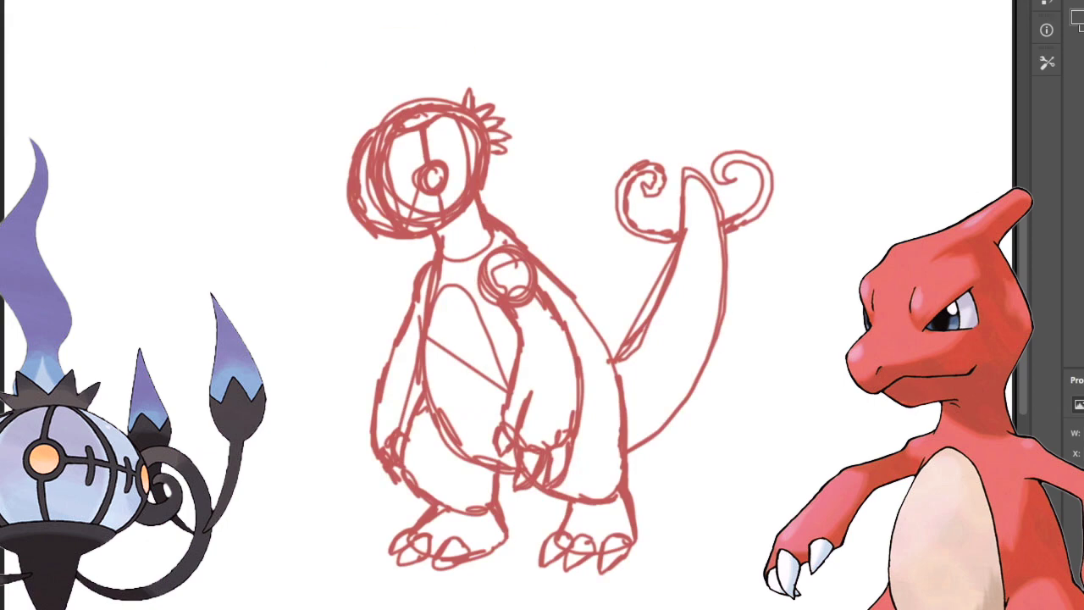
# - Fade the red sketch and ink the face mask's outline and the round eyes in black
pyautogui.press('3')
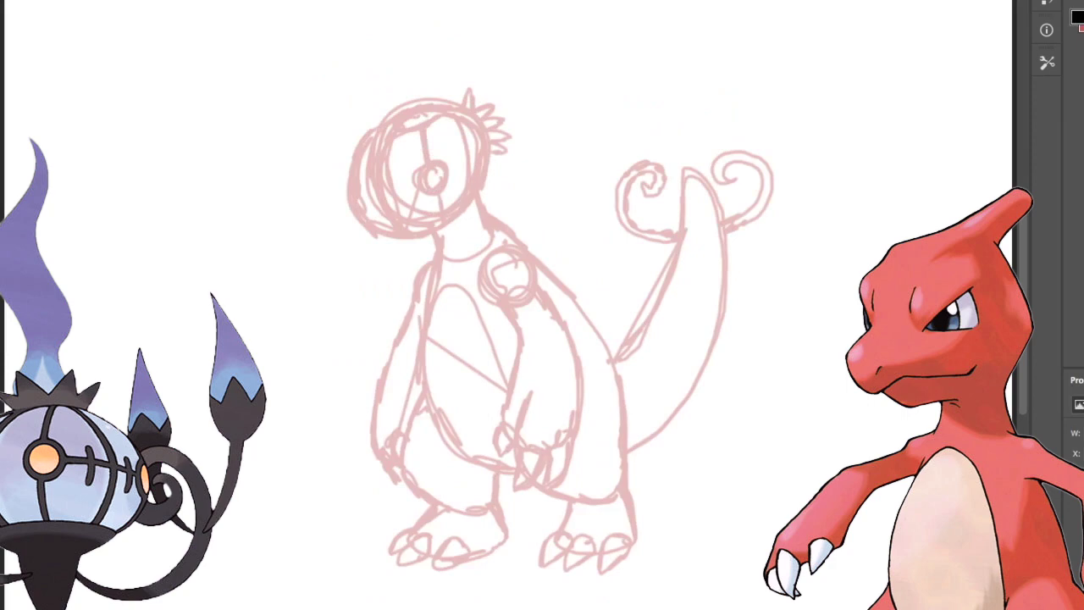
pyautogui.hotkey('ctrl', '+')
pyautogui.hotkey('ctrl', '+')
pyautogui.moveTo(372, 85); pyautogui.dragTo(400, 330)
pyautogui.moveTo(402, 161)
pyautogui.mouseDown()
pyautogui.moveTo(274, 196)
pyautogui.moveTo(208, 284)
pyautogui.moveTo(236, 326)
pyautogui.mouseUp()
pyautogui.moveTo(265, 405)
pyautogui.mouseDown()
pyautogui.moveTo(398, 413)
pyautogui.moveTo(476, 270)
pyautogui.moveTo(428, 152)
pyautogui.moveTo(403, 157)
pyautogui.mouseUp()
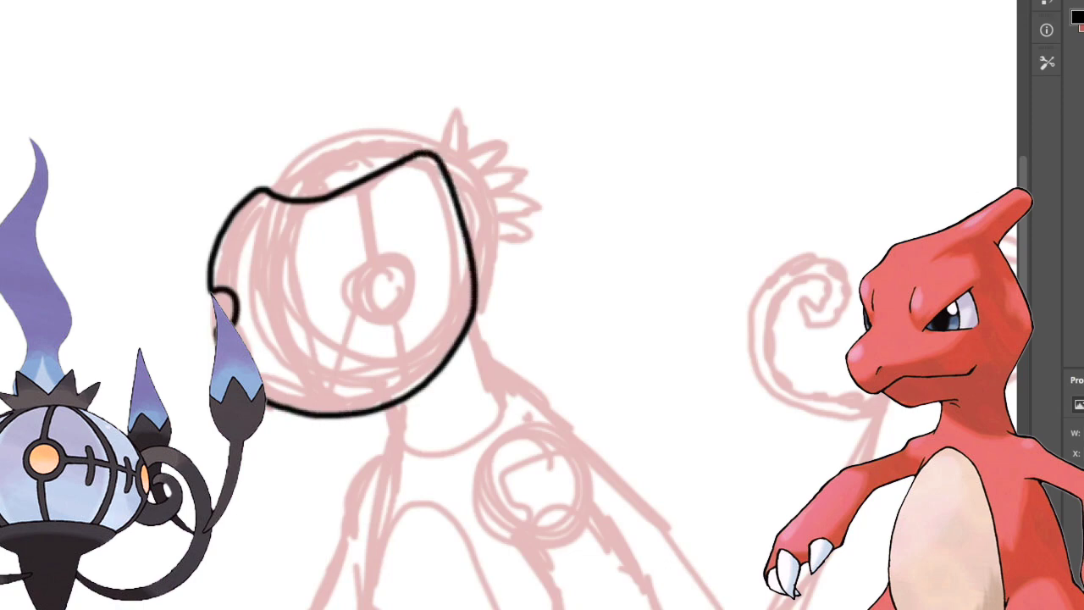
pyautogui.moveTo(377, 256)
pyautogui.mouseDown()
pyautogui.moveTo(394, 320)
pyautogui.moveTo(379, 256)
pyautogui.mouseUp()
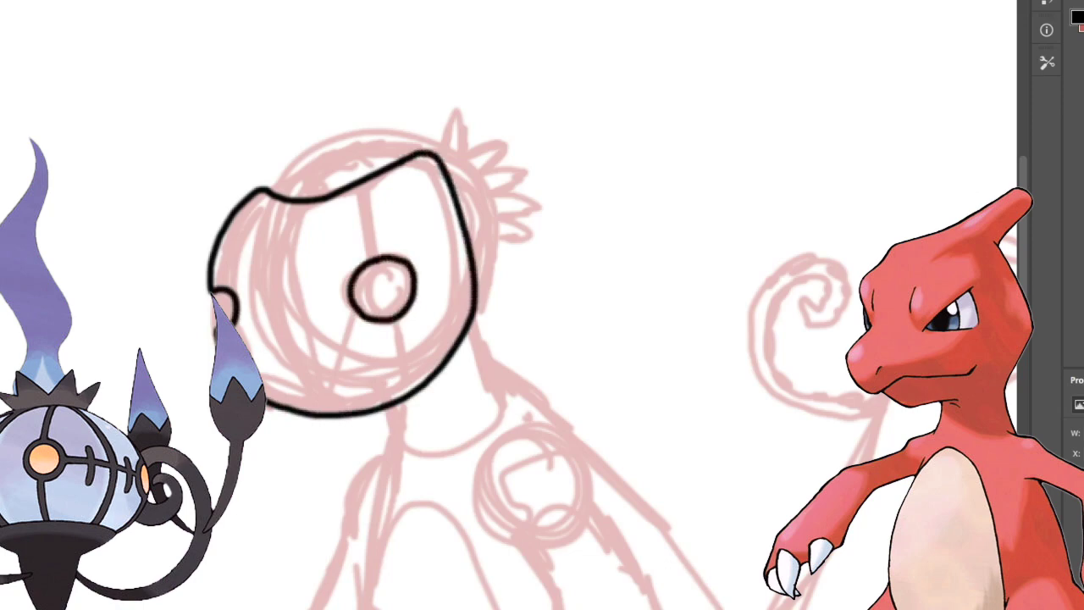
# - Ink the mask's curved vertical seams, the top of the head and the spiky crest behind it
pyautogui.moveTo(359, 193); pyautogui.dragTo(376, 258)
pyautogui.moveTo(221, 286); pyautogui.dragTo(266, 195)
pyautogui.moveTo(227, 324); pyautogui.dragTo(287, 406)
pyautogui.moveTo(294, 198); pyautogui.dragTo(333, 412)
pyautogui.moveTo(392, 318); pyautogui.dragTo(405, 406)
pyautogui.moveTo(269, 188)
pyautogui.mouseDown()
pyautogui.moveTo(352, 138)
pyautogui.moveTo(499, 141)
pyautogui.moveTo(495, 196)
pyautogui.moveTo(527, 242)
pyautogui.moveTo(479, 301)
pyautogui.mouseUp()
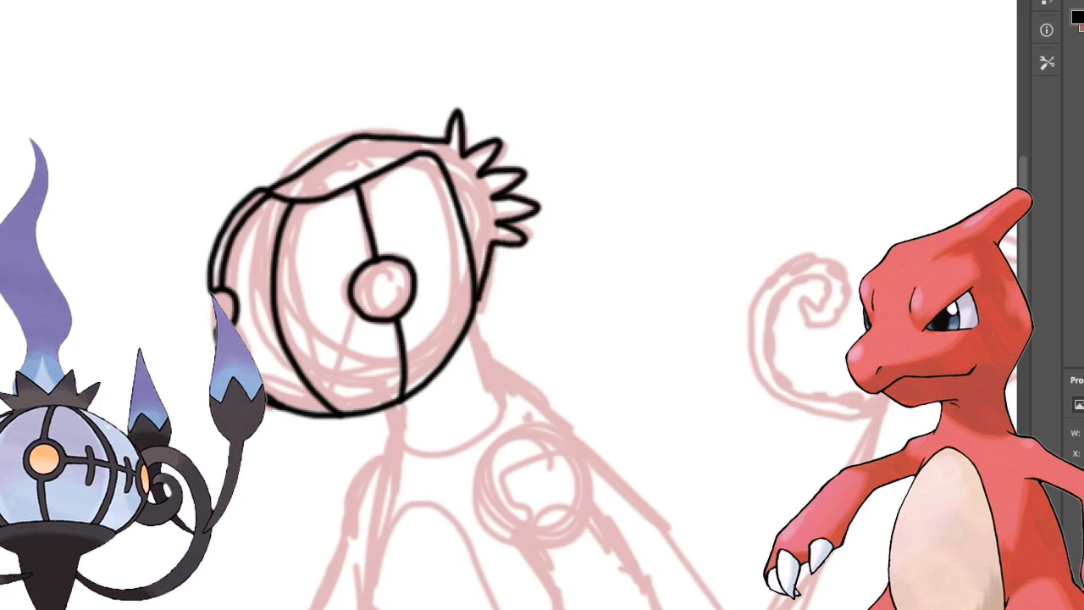
pyautogui.moveTo(222, 293); pyautogui.dragTo(211, 327)
# - Ink the neck, back, far arm, belly patch and clawed near arm in black over the sketch
pyautogui.moveTo(398, 406)
pyautogui.mouseDown()
pyautogui.moveTo(317, 222)
pyautogui.moveTo(304, 228)
pyautogui.moveTo(302, 259)
pyautogui.moveTo(244, 347)
pyautogui.moveTo(173, 573)
pyautogui.mouseUp()
pyautogui.moveTo(379, 120)
pyautogui.mouseDown()
pyautogui.moveTo(549, 332)
pyautogui.moveTo(669, 602)
pyautogui.mouseUp()
pyautogui.moveTo(542, 423); pyautogui.dragTo(542, 254)
pyautogui.moveTo(387, 173)
pyautogui.mouseDown()
pyautogui.moveTo(458, 276)
pyautogui.moveTo(419, 506)
pyautogui.moveTo(449, 539)
pyautogui.moveTo(487, 484)
pyautogui.moveTo(458, 489)
pyautogui.moveTo(560, 471)
pyautogui.mouseUp()
pyautogui.moveTo(514, 500); pyautogui.dragTo(508, 566)
pyautogui.moveTo(508, 566)
pyautogui.mouseDown()
pyautogui.moveTo(556, 512)
pyautogui.moveTo(570, 275)
pyautogui.moveTo(465, 94)
pyautogui.moveTo(403, 76)
pyautogui.mouseUp()
pyautogui.moveTo(283, 153)
pyautogui.mouseDown()
pyautogui.moveTo(269, 276)
pyautogui.moveTo(356, 512)
pyautogui.moveTo(450, 532)
pyautogui.mouseUp()
pyautogui.moveTo(281, 207)
pyautogui.mouseDown()
pyautogui.moveTo(364, 188)
pyautogui.moveTo(442, 359)
pyautogui.mouseUp()
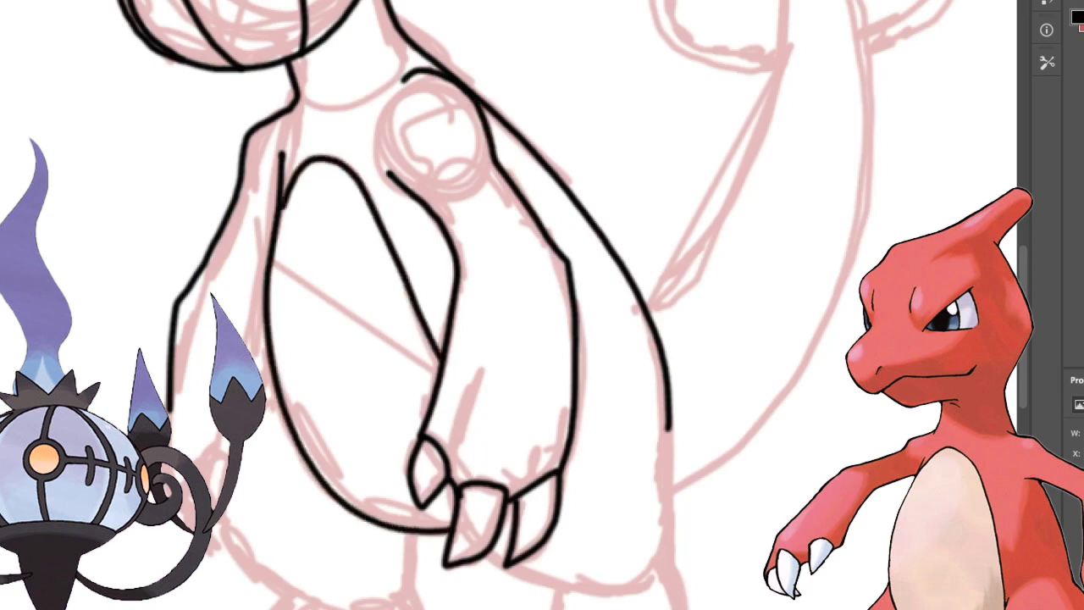
# - Ink the far hand and its claws in black
pyautogui.moveTo(170, 410); pyautogui.dragTo(193, 520)
pyautogui.moveTo(213, 452)
pyautogui.mouseDown()
pyautogui.moveTo(224, 522)
pyautogui.moveTo(227, 454)
pyautogui.mouseUp()
pyautogui.moveTo(188, 491); pyautogui.dragTo(222, 542)
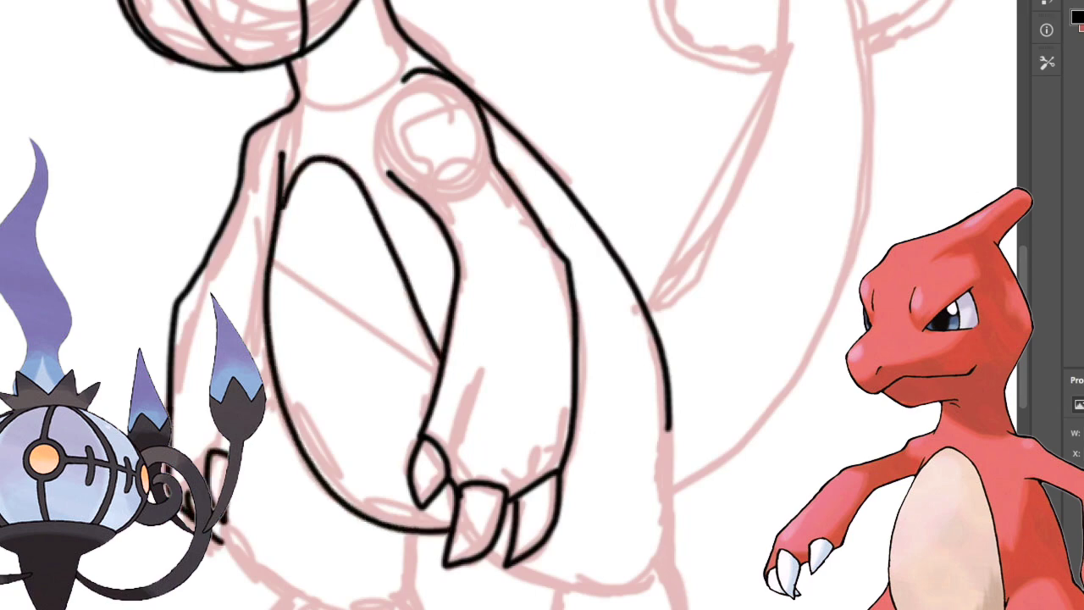
# - Ink both legs and feet with their toe claws in black
pyautogui.moveTo(271, 362)
pyautogui.mouseDown()
pyautogui.moveTo(231, 557)
pyautogui.moveTo(301, 608)
pyautogui.mouseUp()
pyautogui.moveTo(406, 474); pyautogui.dragTo(373, 273)
pyautogui.moveTo(224, 434)
pyautogui.mouseDown()
pyautogui.moveTo(175, 476)
pyautogui.moveTo(185, 491)
pyautogui.mouseUp()
pyautogui.moveTo(244, 454)
pyautogui.mouseDown()
pyautogui.moveTo(246, 501)
pyautogui.moveTo(226, 510)
pyautogui.mouseUp()
pyautogui.moveTo(185, 491); pyautogui.dragTo(187, 519)
pyautogui.moveTo(247, 503)
pyautogui.mouseDown()
pyautogui.moveTo(297, 464)
pyautogui.moveTo(325, 503)
pyautogui.mouseUp()
pyautogui.moveTo(325, 503)
pyautogui.mouseDown()
pyautogui.moveTo(249, 528)
pyautogui.moveTo(384, 337)
pyautogui.mouseUp()
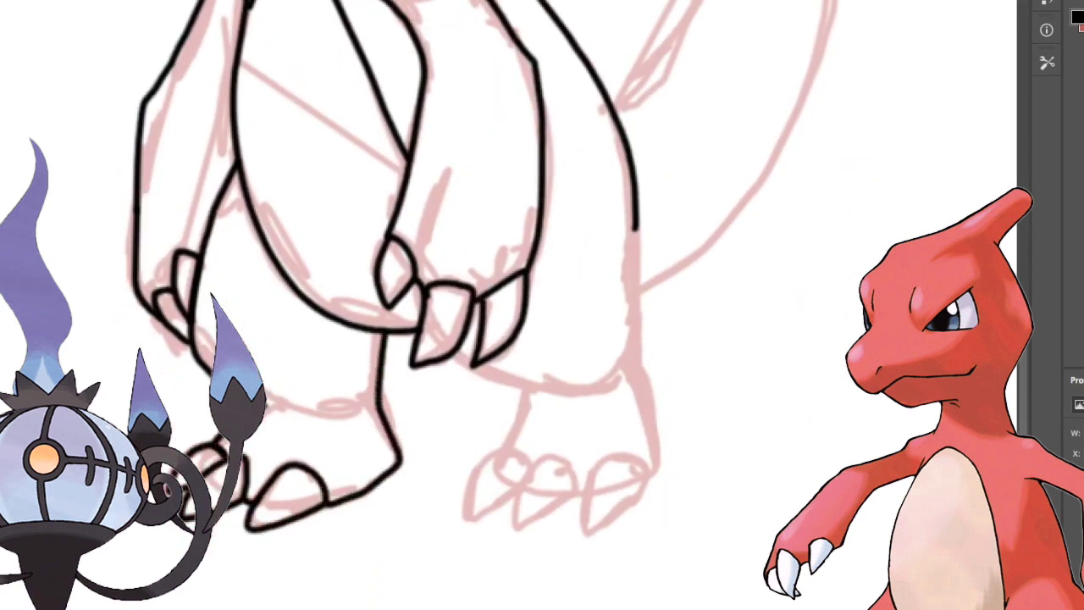
pyautogui.moveTo(470, 364)
pyautogui.mouseDown()
pyautogui.moveTo(568, 385)
pyautogui.moveTo(484, 457)
pyautogui.moveTo(508, 502)
pyautogui.moveTo(542, 513)
pyautogui.moveTo(540, 457)
pyautogui.moveTo(530, 459)
pyautogui.mouseUp()
pyautogui.moveTo(581, 500)
pyautogui.mouseDown()
pyautogui.moveTo(637, 504)
pyautogui.moveTo(624, 454)
pyautogui.moveTo(637, 373)
pyautogui.moveTo(633, 224)
pyautogui.mouseUp()
# - Ink the tail and its two spiral arms, adding a small flared cup on top of each spiral
pyautogui.scroll(10, 423, 304)
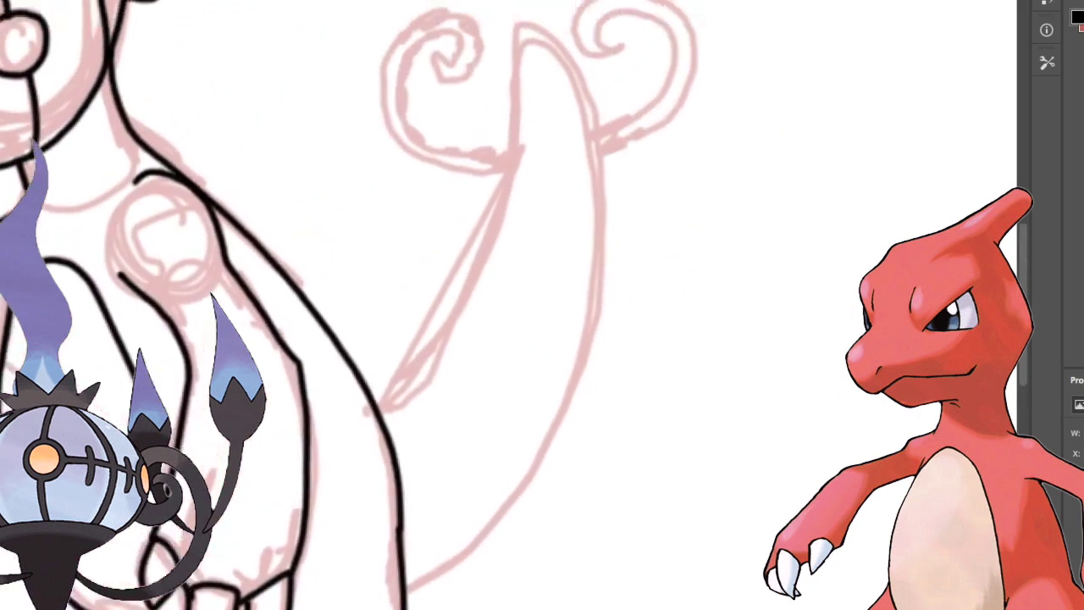
pyautogui.moveTo(500, 200)
pyautogui.mouseDown()
pyautogui.moveTo(398, 188)
pyautogui.moveTo(447, 81)
pyautogui.moveTo(420, 98)
pyautogui.moveTo(422, 120)
pyautogui.moveTo(447, 60)
pyautogui.moveTo(429, 41)
pyautogui.moveTo(388, 81)
pyautogui.moveTo(408, 217)
pyautogui.moveTo(496, 222)
pyautogui.moveTo(437, 382)
pyautogui.moveTo(359, 447)
pyautogui.mouseUp()
pyautogui.moveTo(497, 200)
pyautogui.mouseDown()
pyautogui.moveTo(511, 71)
pyautogui.moveTo(584, 180)
pyautogui.moveTo(660, 68)
pyautogui.moveTo(582, 85)
pyautogui.moveTo(612, 24)
pyautogui.moveTo(669, 66)
pyautogui.moveTo(618, 182)
pyautogui.moveTo(584, 326)
pyautogui.moveTo(427, 608)
pyautogui.mouseUp()
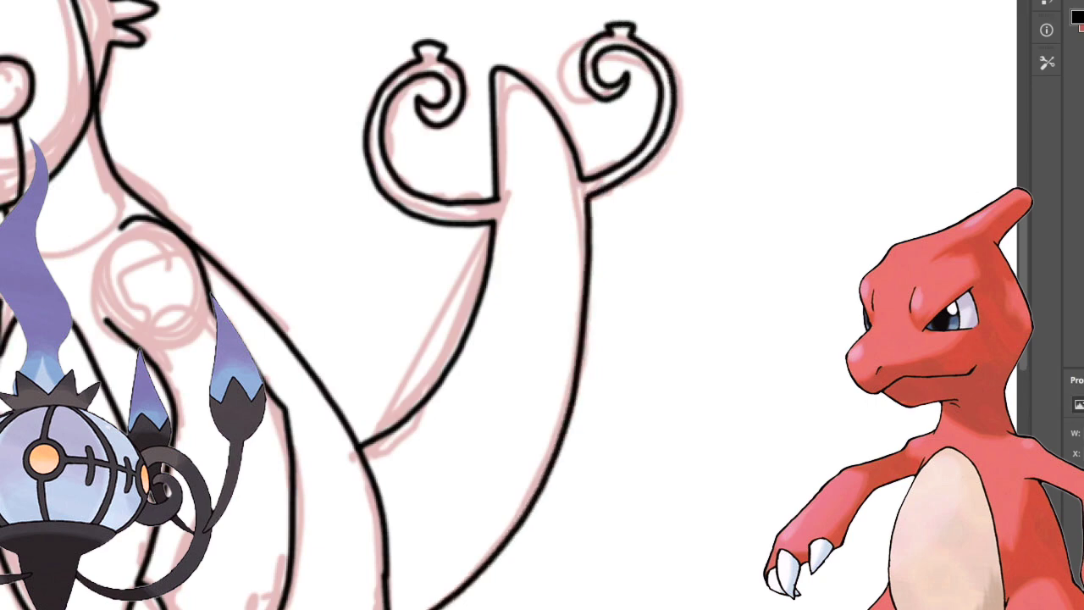
# - Hide the rough sketch and paint the far arm, neck and upper chest dark grey
pyautogui.scroll(-2, 423, 339)
pyautogui.moveTo(389, 271); pyautogui.dragTo(623, 531)
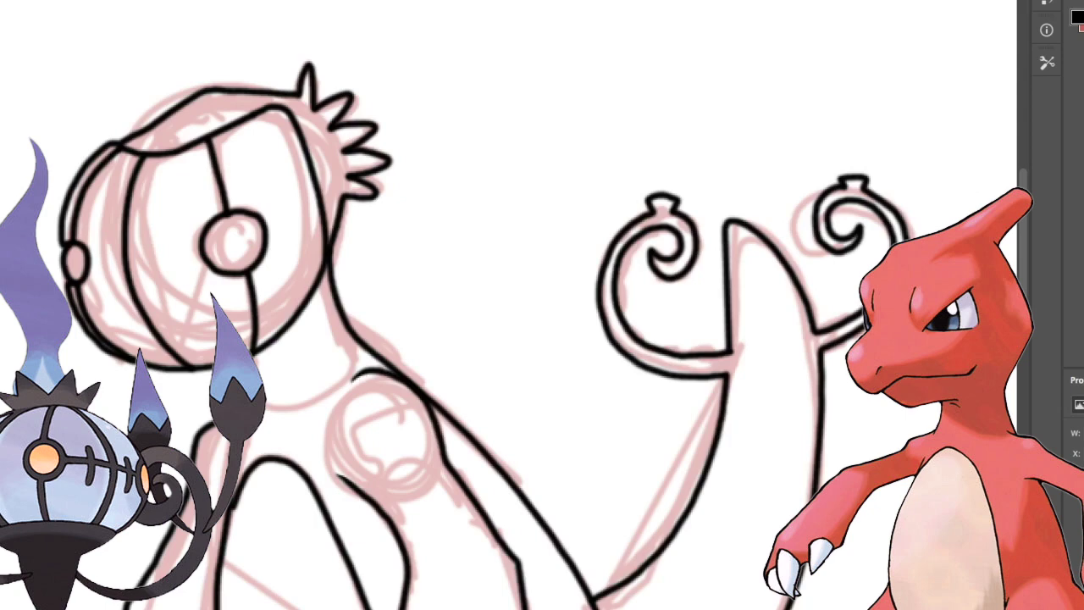
pyautogui.hotkey('ctrl', '-')
pyautogui.moveTo(508, 339); pyautogui.dragTo(498, 264)
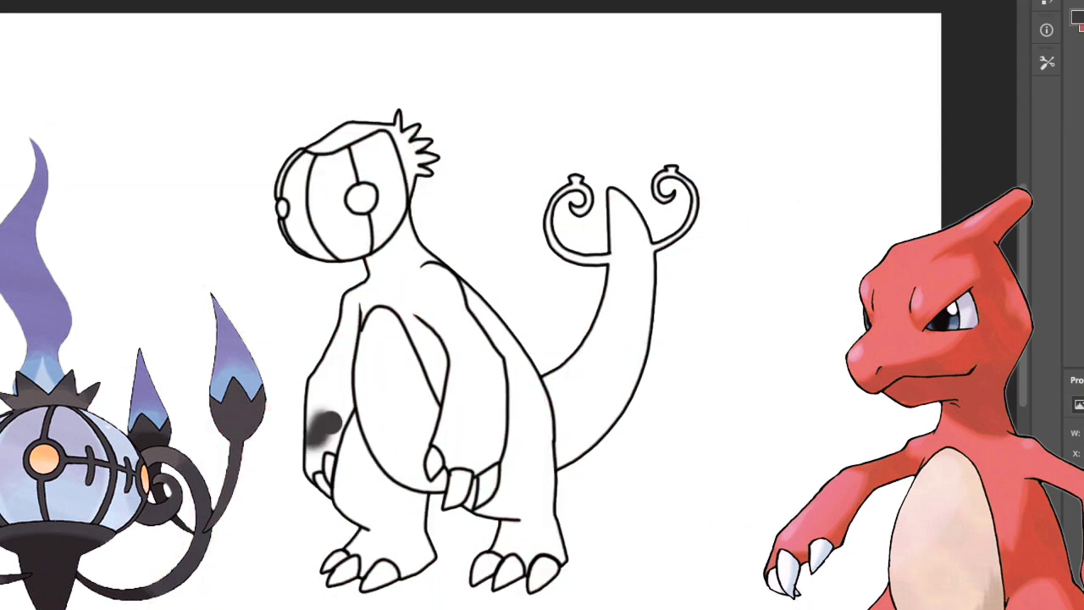
pyautogui.moveTo(325, 427)
pyautogui.mouseDown()
pyautogui.moveTo(322, 462)
pyautogui.moveTo(341, 415)
pyautogui.moveTo(320, 396)
pyautogui.moveTo(339, 414)
pyautogui.moveTo(361, 296)
pyautogui.moveTo(392, 271)
pyautogui.moveTo(406, 237)
pyautogui.moveTo(413, 275)
pyautogui.moveTo(401, 287)
pyautogui.mouseUp()
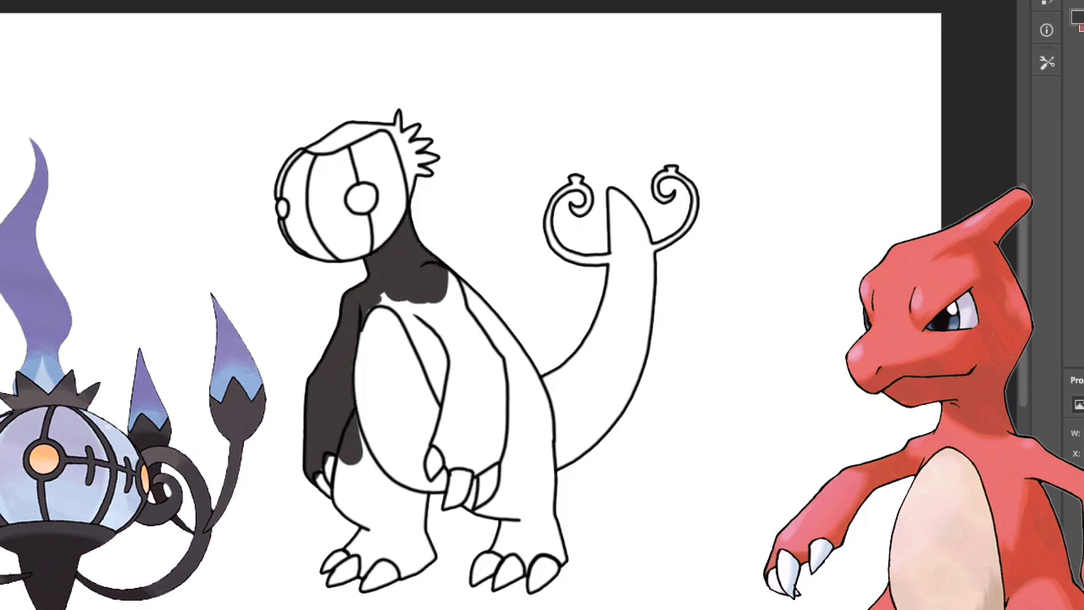
# - Paint the near arm, torso, back and both legs dark grey, leaving the belly patch and claws white
pyautogui.moveTo(381, 292); pyautogui.dragTo(446, 403)
pyautogui.moveTo(414, 303)
pyautogui.mouseDown()
pyautogui.moveTo(444, 381)
pyautogui.moveTo(436, 305)
pyautogui.moveTo(466, 283)
pyautogui.moveTo(474, 313)
pyautogui.moveTo(457, 436)
pyautogui.moveTo(439, 440)
pyautogui.moveTo(452, 461)
pyautogui.moveTo(478, 464)
pyautogui.moveTo(499, 411)
pyautogui.moveTo(478, 407)
pyautogui.moveTo(504, 335)
pyautogui.moveTo(529, 398)
pyautogui.mouseUp()
pyautogui.moveTo(525, 360); pyautogui.dragTo(508, 495)
pyautogui.moveTo(531, 364)
pyautogui.mouseDown()
pyautogui.moveTo(535, 428)
pyautogui.moveTo(549, 381)
pyautogui.moveTo(541, 513)
pyautogui.moveTo(472, 508)
pyautogui.moveTo(499, 549)
pyautogui.moveTo(525, 561)
pyautogui.mouseUp()
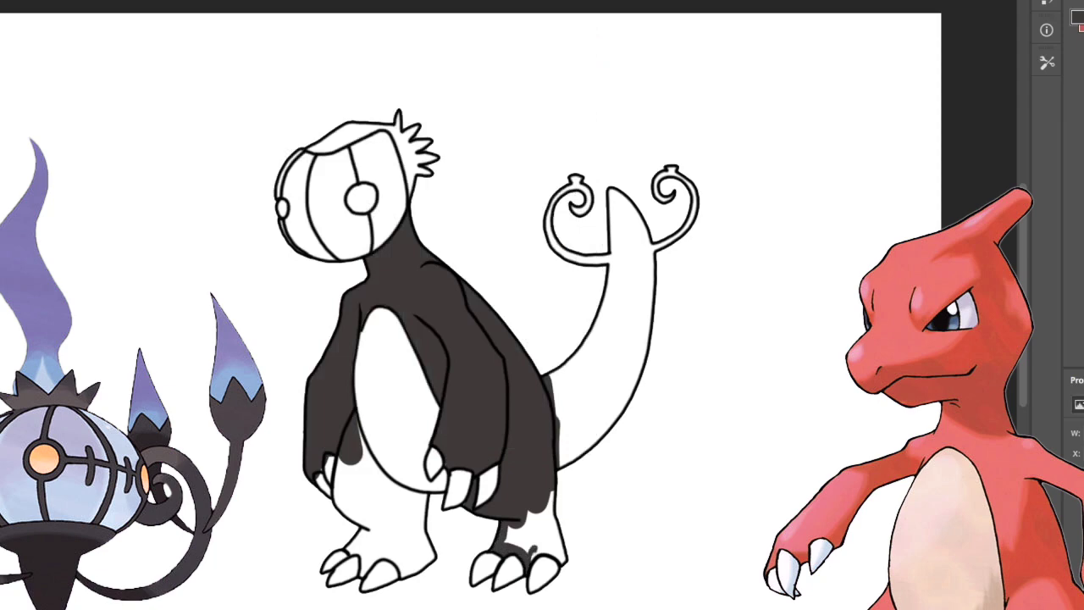
pyautogui.moveTo(506, 544)
pyautogui.mouseDown()
pyautogui.moveTo(542, 515)
pyautogui.moveTo(559, 558)
pyautogui.moveTo(552, 493)
pyautogui.mouseUp()
pyautogui.moveTo(350, 456)
pyautogui.mouseDown()
pyautogui.moveTo(418, 498)
pyautogui.moveTo(342, 498)
pyautogui.moveTo(373, 527)
pyautogui.moveTo(356, 549)
pyautogui.moveTo(370, 562)
pyautogui.moveTo(383, 515)
pyautogui.moveTo(424, 508)
pyautogui.moveTo(410, 572)
pyautogui.moveTo(427, 558)
pyautogui.mouseUp()
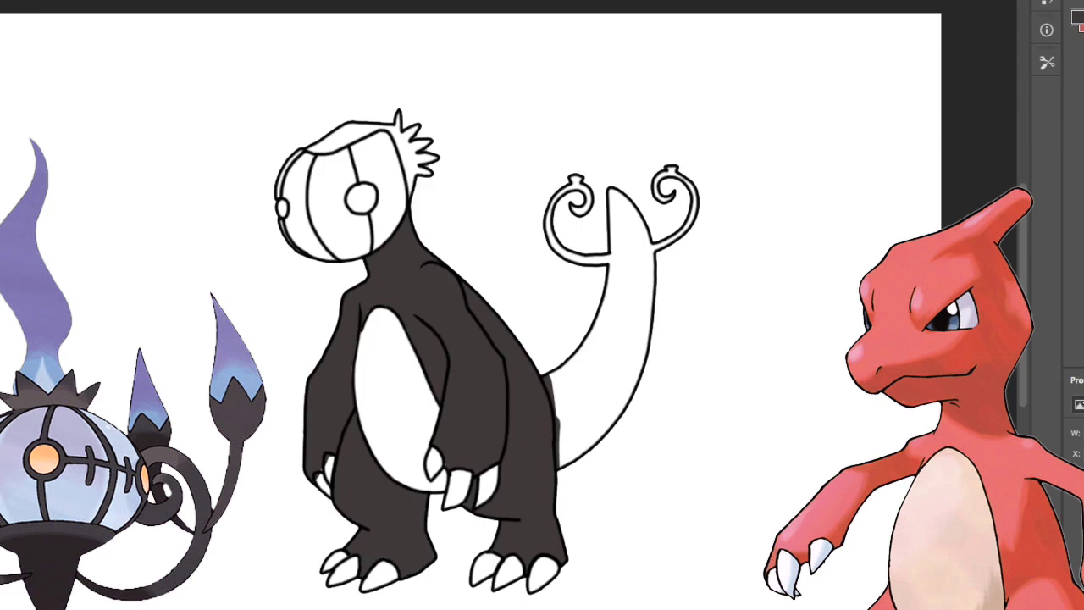
# - Paint the tail, its spiral arms and the top of the head with its spiky crest dark grey
pyautogui.moveTo(559, 423)
pyautogui.mouseDown()
pyautogui.moveTo(669, 241)
pyautogui.moveTo(569, 253)
pyautogui.moveTo(577, 181)
pyautogui.mouseUp()
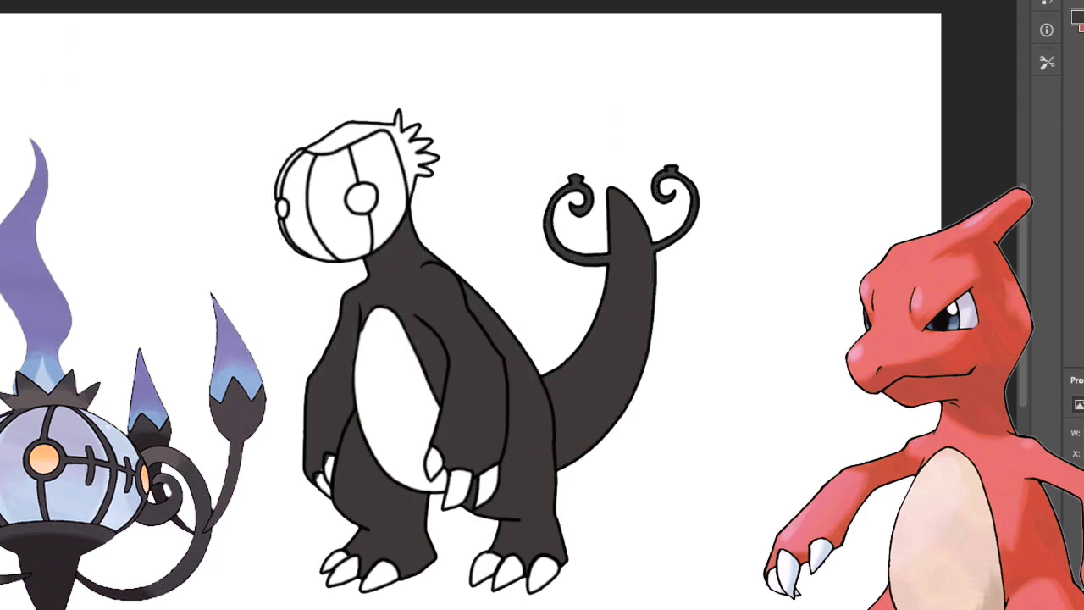
pyautogui.moveTo(412, 184)
pyautogui.mouseDown()
pyautogui.moveTo(399, 118)
pyautogui.moveTo(433, 157)
pyautogui.moveTo(409, 194)
pyautogui.mouseUp()
pyautogui.moveTo(360, 127)
pyautogui.mouseDown()
pyautogui.moveTo(316, 147)
pyautogui.moveTo(368, 130)
pyautogui.mouseUp()
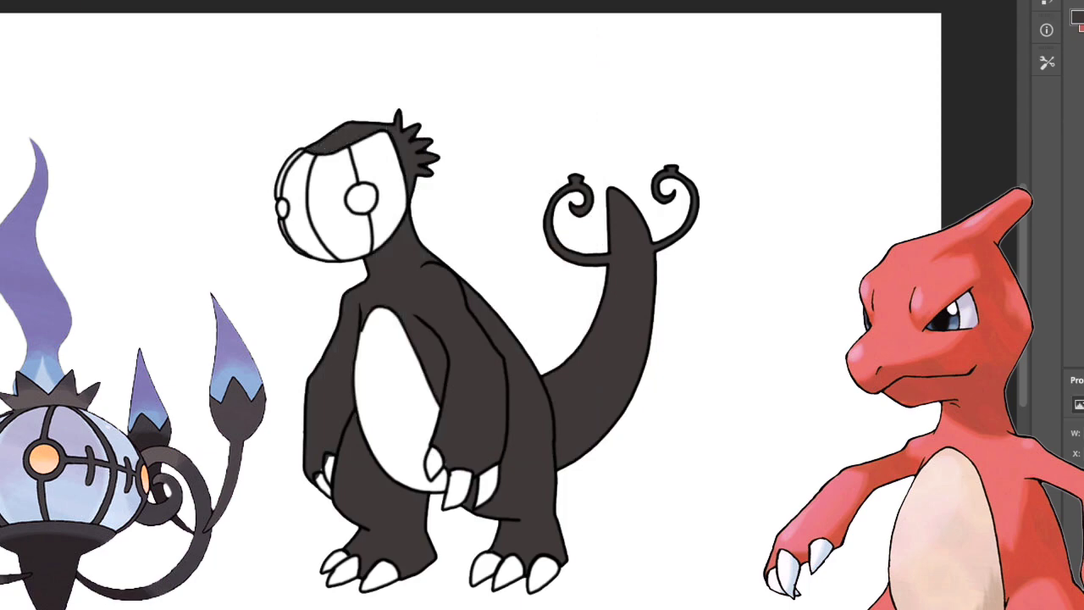
# - Colour the belly patch, hand claws and far foot's claws pale blue-grey
pyautogui.moveTo(411, 362)
pyautogui.mouseDown()
pyautogui.moveTo(413, 399)
pyautogui.moveTo(381, 338)
pyautogui.moveTo(399, 327)
pyautogui.moveTo(368, 347)
pyautogui.moveTo(372, 428)
pyautogui.moveTo(398, 474)
pyautogui.moveTo(415, 338)
pyautogui.moveTo(432, 419)
pyautogui.moveTo(419, 466)
pyautogui.moveTo(428, 484)
pyautogui.moveTo(434, 457)
pyautogui.mouseUp()
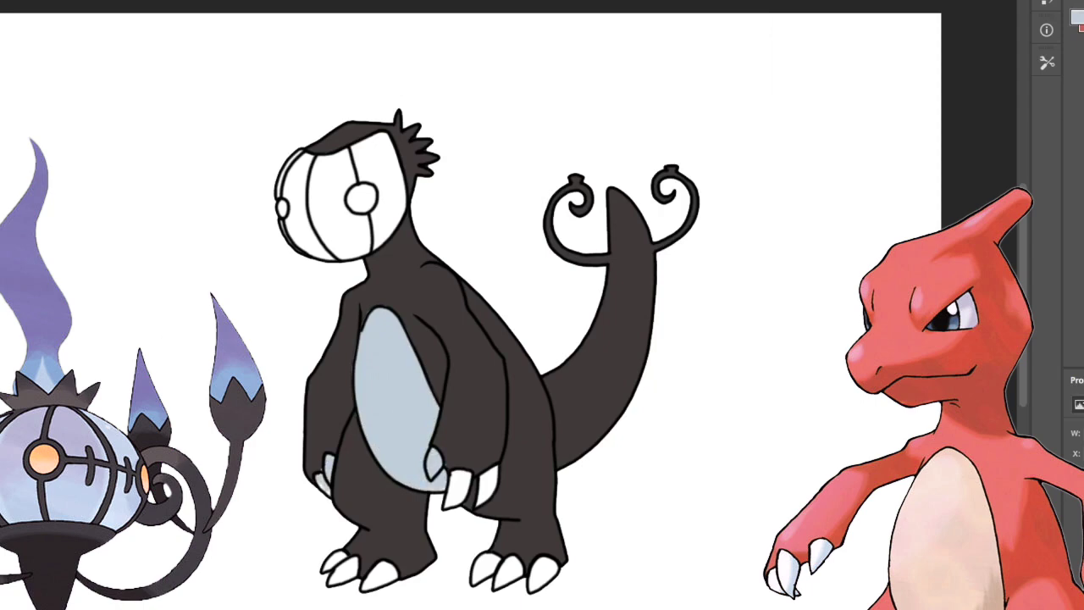
pyautogui.moveTo(327, 565)
pyautogui.mouseDown()
pyautogui.moveTo(346, 563)
pyautogui.moveTo(339, 581)
pyautogui.mouseUp()
pyautogui.moveTo(374, 582); pyautogui.dragTo(389, 567)
pyautogui.moveTo(450, 479)
pyautogui.mouseDown()
pyautogui.moveTo(462, 500)
pyautogui.moveTo(461, 471)
pyautogui.moveTo(483, 499)
pyautogui.moveTo(493, 471)
pyautogui.mouseUp()
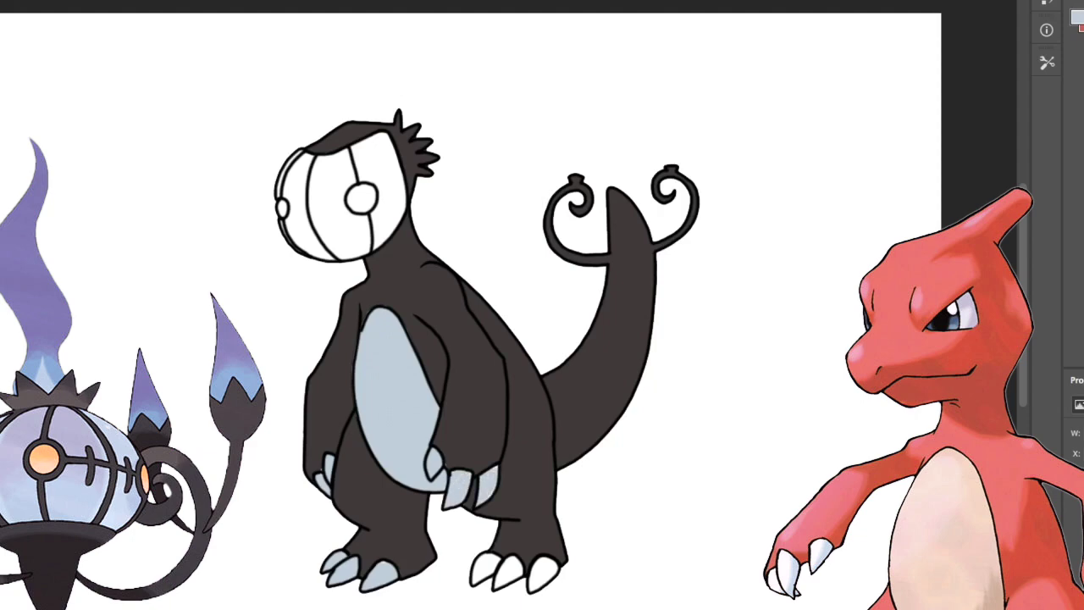
# - Colour the near foot's claws and the face mask pale blue-grey, and the eyes yellow
pyautogui.moveTo(491, 558); pyautogui.dragTo(474, 583)
pyautogui.moveTo(500, 572)
pyautogui.mouseDown()
pyautogui.moveTo(496, 585)
pyautogui.moveTo(509, 564)
pyautogui.moveTo(548, 583)
pyautogui.moveTo(556, 565)
pyautogui.mouseUp()
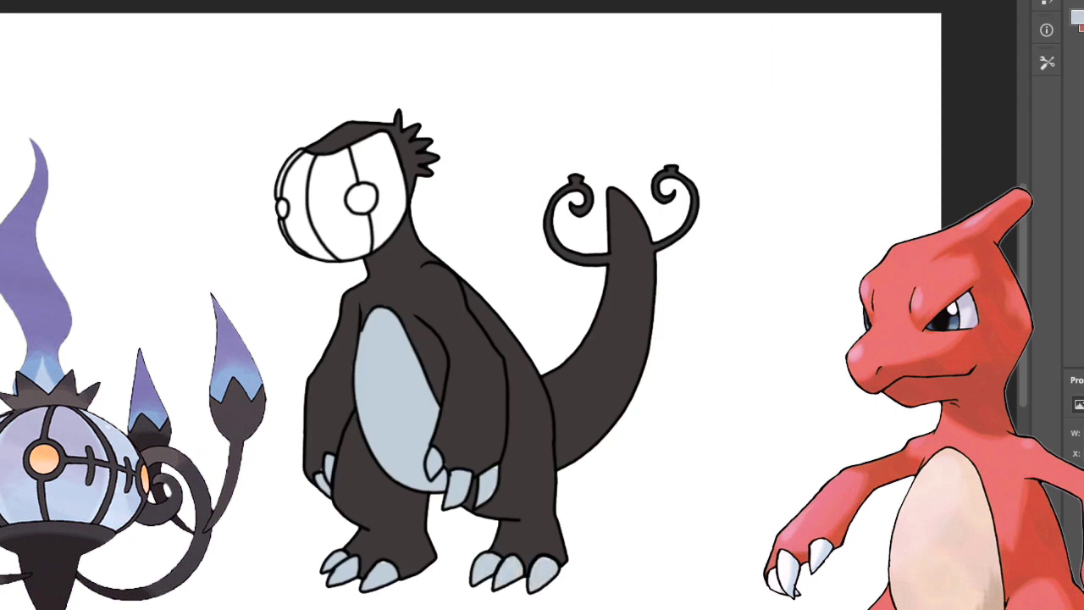
pyautogui.moveTo(305, 179)
pyautogui.mouseDown()
pyautogui.moveTo(282, 193)
pyautogui.moveTo(298, 245)
pyautogui.moveTo(347, 250)
pyautogui.moveTo(381, 237)
pyautogui.moveTo(394, 199)
pyautogui.moveTo(347, 182)
pyautogui.moveTo(318, 190)
pyautogui.moveTo(325, 161)
pyautogui.moveTo(361, 150)
pyautogui.moveTo(351, 174)
pyautogui.moveTo(372, 169)
pyautogui.moveTo(399, 203)
pyautogui.moveTo(373, 135)
pyautogui.mouseUp()
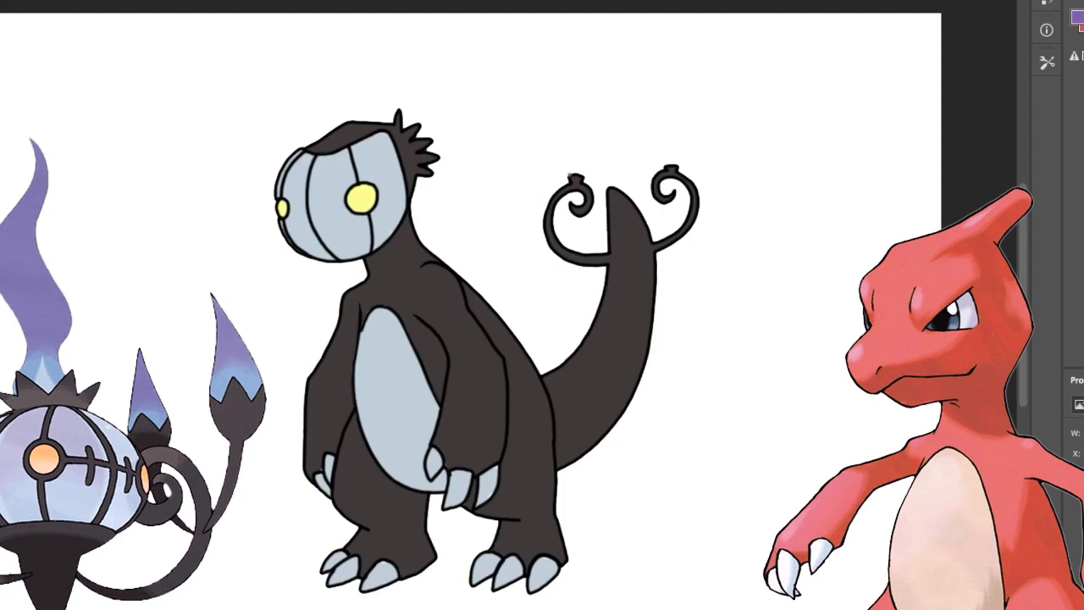
# - Draw a small purple flame on top of each tail spiral and fill both flames with purple
pyautogui.moveTo(562, 174)
pyautogui.mouseDown()
pyautogui.moveTo(552, 157)
pyautogui.moveTo(570, 127)
pyautogui.moveTo(586, 175)
pyautogui.moveTo(570, 174)
pyautogui.mouseUp()
pyautogui.moveTo(667, 166)
pyautogui.mouseDown()
pyautogui.moveTo(673, 125)
pyautogui.moveTo(687, 154)
pyautogui.moveTo(674, 167)
pyautogui.mouseUp()
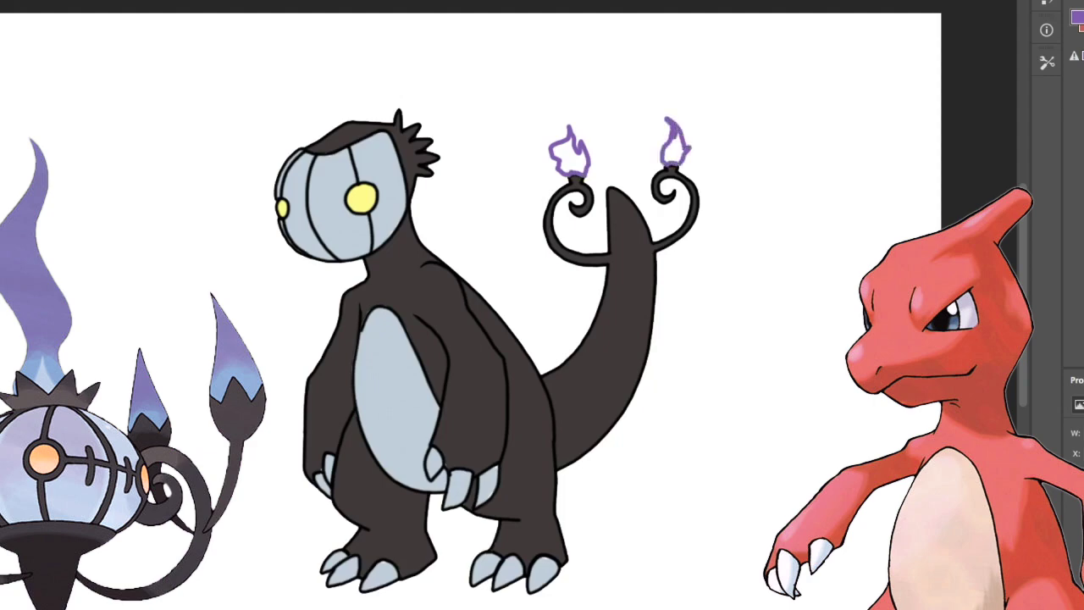
pyautogui.click(674, 152)
pyautogui.click(569, 154)
pyautogui.click(674, 151)
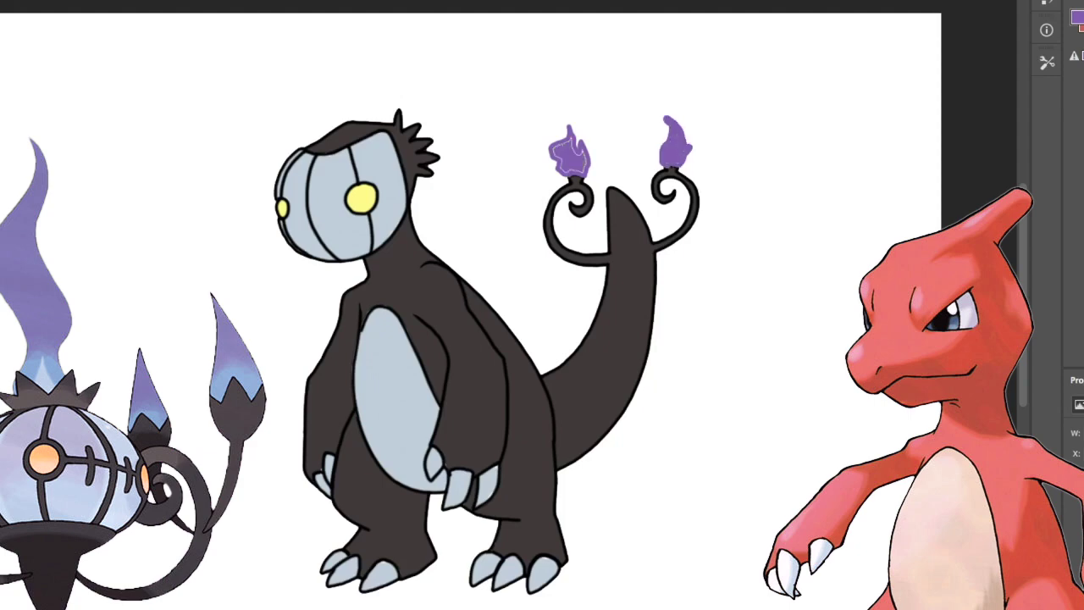
pyautogui.click(569, 152)
# - Refine the edges of the two small flames and add light purple highlights inside them
pyautogui.moveTo(571, 123); pyautogui.dragTo(590, 179)
pyautogui.moveTo(663, 119); pyautogui.dragTo(660, 164)
pyautogui.moveTo(688, 143)
pyautogui.mouseDown()
pyautogui.moveTo(689, 162)
pyautogui.moveTo(680, 153)
pyautogui.mouseUp()
pyautogui.hotkey('ctrl', 'z')
pyautogui.moveTo(569, 176)
pyautogui.mouseDown()
pyautogui.moveTo(561, 163)
pyautogui.moveTo(576, 149)
pyautogui.mouseUp()
pyautogui.moveTo(670, 158)
pyautogui.mouseDown()
pyautogui.moveTo(676, 135)
pyautogui.moveTo(675, 161)
pyautogui.mouseUp()
# - Outline a large flame rising from the tail tip and fill it with the small flames' purple
pyautogui.keyDown('alt'); pyautogui.click(676, 132); pyautogui.keyUp('alt')
pyautogui.moveTo(599, 195)
pyautogui.mouseDown()
pyautogui.moveTo(593, 74)
pyautogui.moveTo(628, 27)
pyautogui.moveTo(632, 61)
pyautogui.moveTo(668, 48)
pyautogui.moveTo(654, 81)
pyautogui.moveTo(692, 84)
pyautogui.moveTo(650, 125)
pyautogui.moveTo(608, 205)
pyautogui.mouseUp()
pyautogui.click(745, 127)
pyautogui.hotkey('alt', 'BackSpace')
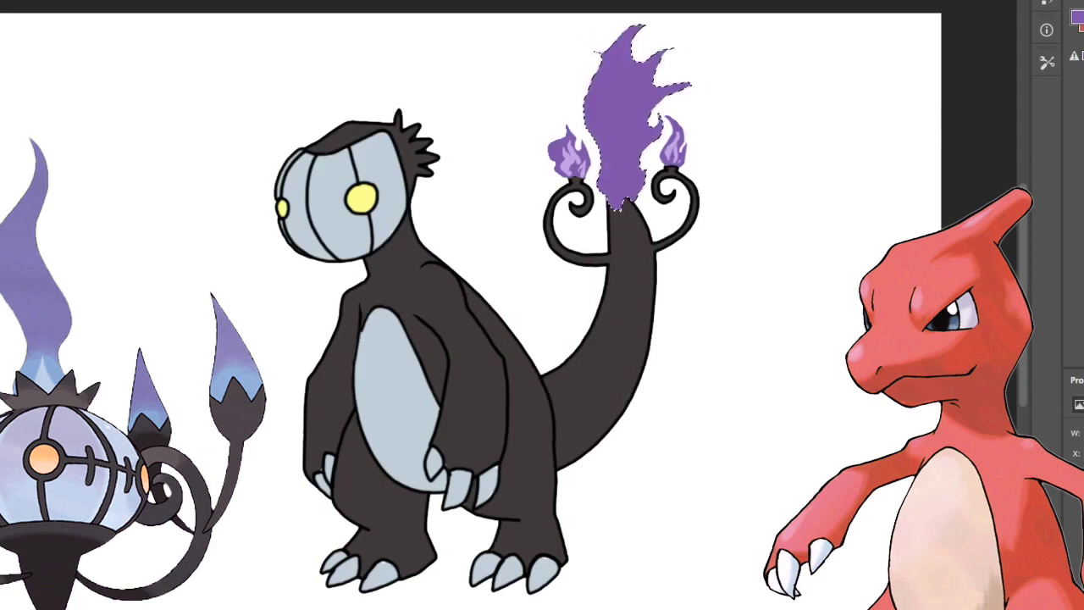
pyautogui.hotkey('ctrl', 'd')
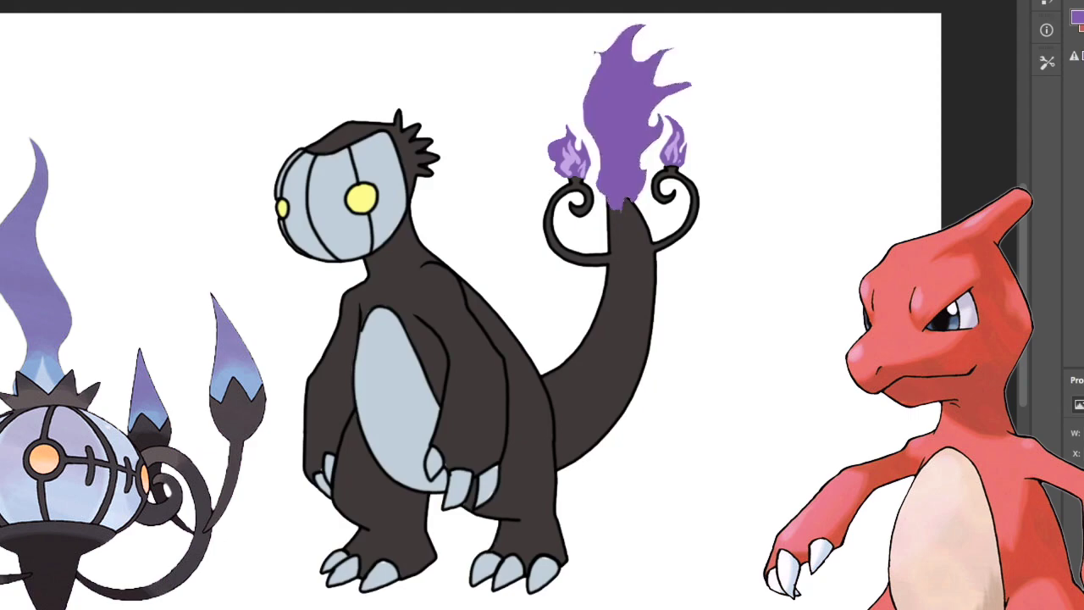
# - Select streak shapes inside the large tail flame and fill them with light purple
pyautogui.moveTo(613, 131)
pyautogui.mouseDown()
pyautogui.moveTo(639, 137)
pyautogui.moveTo(610, 127)
pyautogui.mouseUp()
pyautogui.moveTo(628, 171); pyautogui.dragTo(626, 175)
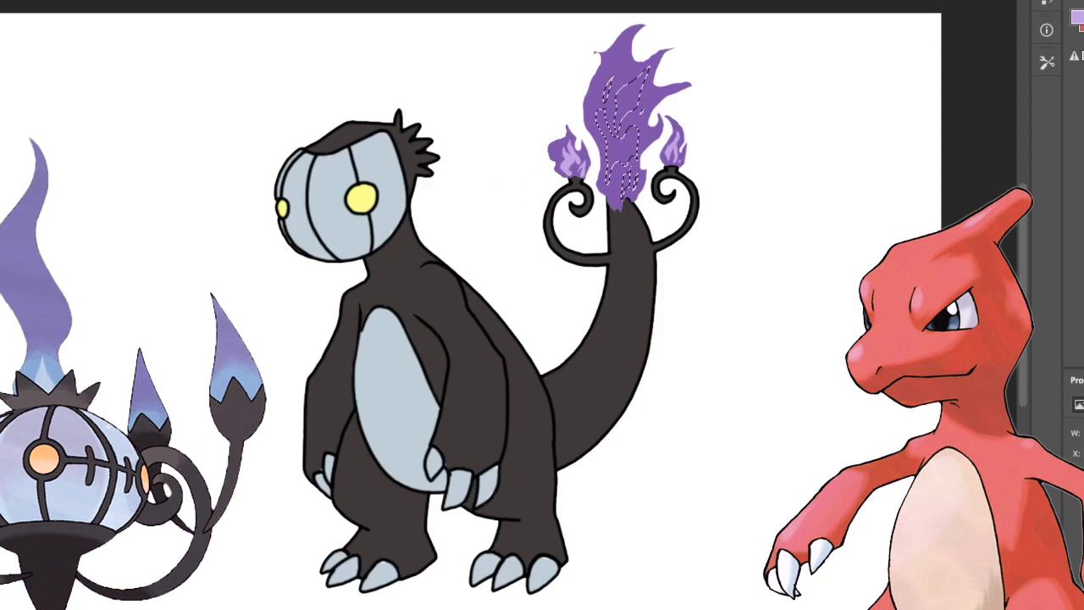
pyautogui.hotkey('alt', 'BackSpace')
pyautogui.hotkey('ctrl', 'd')
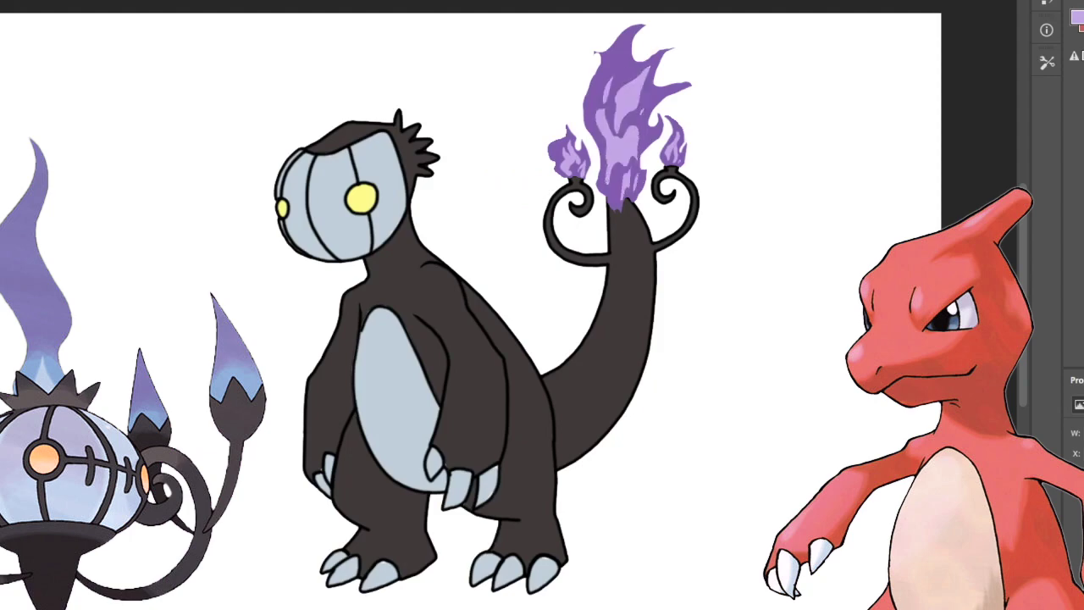
# - Outline a flame with loose sparks behind the head's crest and fill it with purple
pyautogui.moveTo(404, 116)
pyautogui.mouseDown()
pyautogui.moveTo(414, 93)
pyautogui.moveTo(448, 81)
pyautogui.moveTo(444, 60)
pyautogui.moveTo(431, 59)
pyautogui.moveTo(484, 66)
pyautogui.moveTo(467, 98)
pyautogui.moveTo(482, 110)
pyautogui.moveTo(446, 176)
pyautogui.moveTo(459, 182)
pyautogui.moveTo(410, 166)
pyautogui.moveTo(402, 137)
pyautogui.mouseUp()
pyautogui.hotkey('alt', 'BackSpace')
pyautogui.hotkey('ctrl', 'z')
pyautogui.hotkey('alt', 'BackSpace')
pyautogui.hotkey('ctrl', 'd')
# - Select streak shapes inside the flame behind the head and fill them with light purple
pyautogui.moveTo(418, 137)
pyautogui.mouseDown()
pyautogui.moveTo(452, 98)
pyautogui.moveTo(445, 125)
pyautogui.moveTo(420, 137)
pyautogui.moveTo(466, 120)
pyautogui.moveTo(435, 149)
pyautogui.moveTo(450, 143)
pyautogui.moveTo(427, 103)
pyautogui.mouseUp()
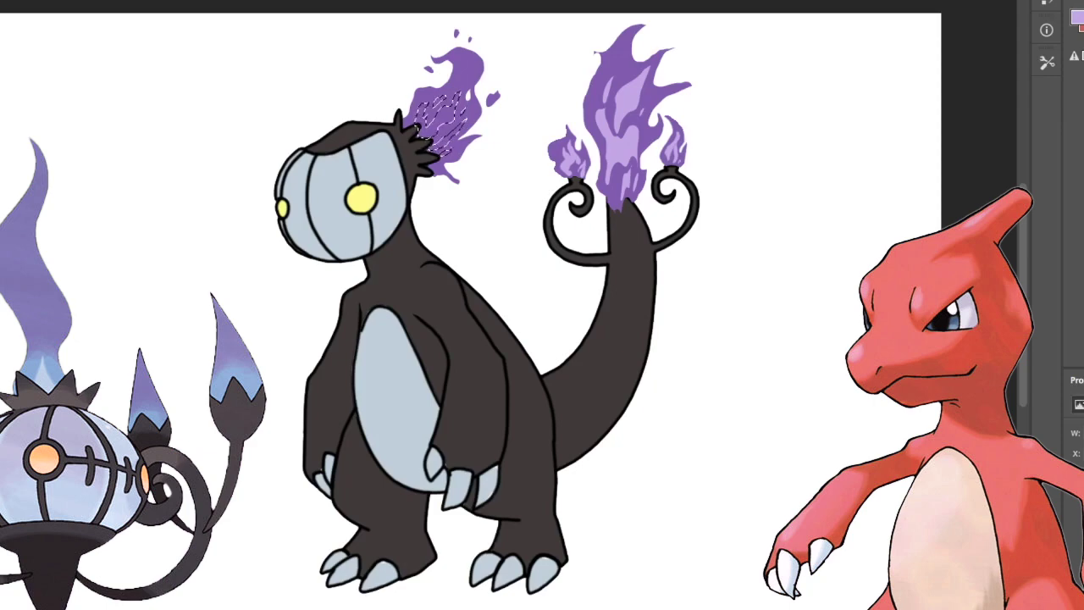
pyautogui.hotkey('alt', 'BackSpace')
pyautogui.hotkey('ctrl', 'd')
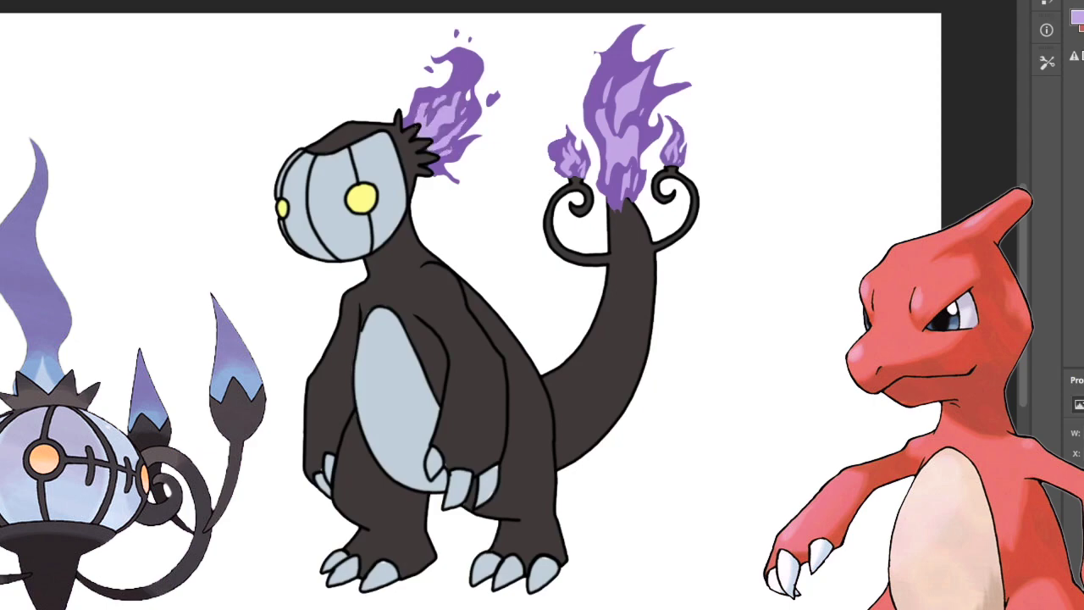
# - Outline the shaded areas of the tail, body, limbs and face and fill them with a dark purple shadow
pyautogui.moveTo(603, 292)
pyautogui.mouseDown()
pyautogui.moveTo(637, 351)
pyautogui.moveTo(618, 425)
pyautogui.moveTo(546, 391)
pyautogui.moveTo(604, 294)
pyautogui.mouseUp()
pyautogui.moveTo(362, 167)
pyautogui.mouseDown()
pyautogui.moveTo(381, 245)
pyautogui.moveTo(413, 257)
pyautogui.moveTo(453, 298)
pyautogui.moveTo(498, 454)
pyautogui.moveTo(530, 359)
pyautogui.moveTo(558, 479)
pyautogui.moveTo(501, 603)
pyautogui.moveTo(329, 115)
pyautogui.moveTo(382, 126)
pyautogui.mouseUp()
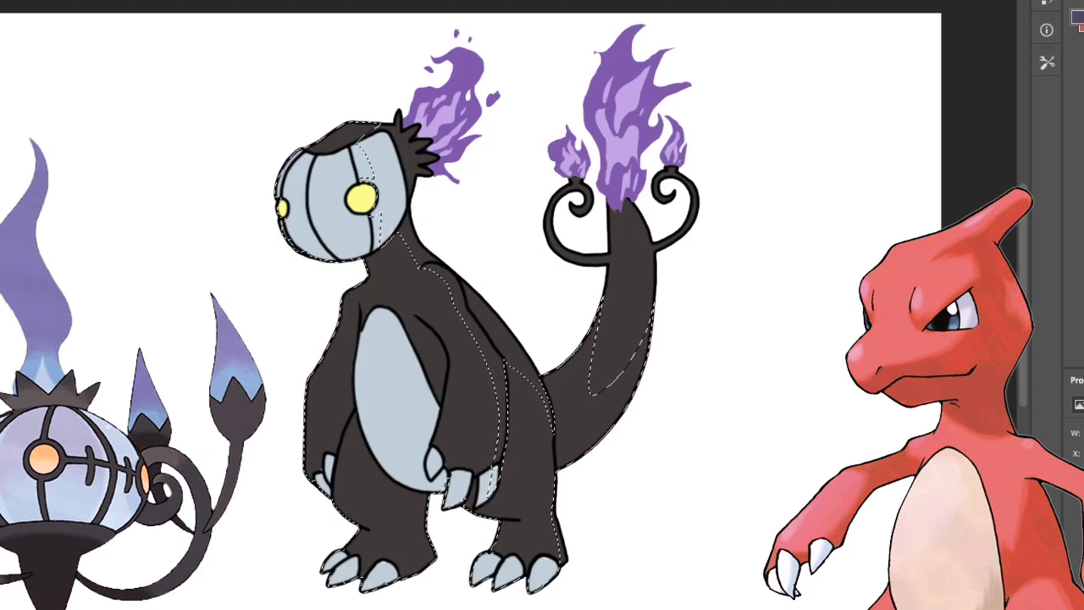
pyautogui.moveTo(711, 457); pyautogui.dragTo(356, 356)
pyautogui.hotkey('ctrl', 'd')
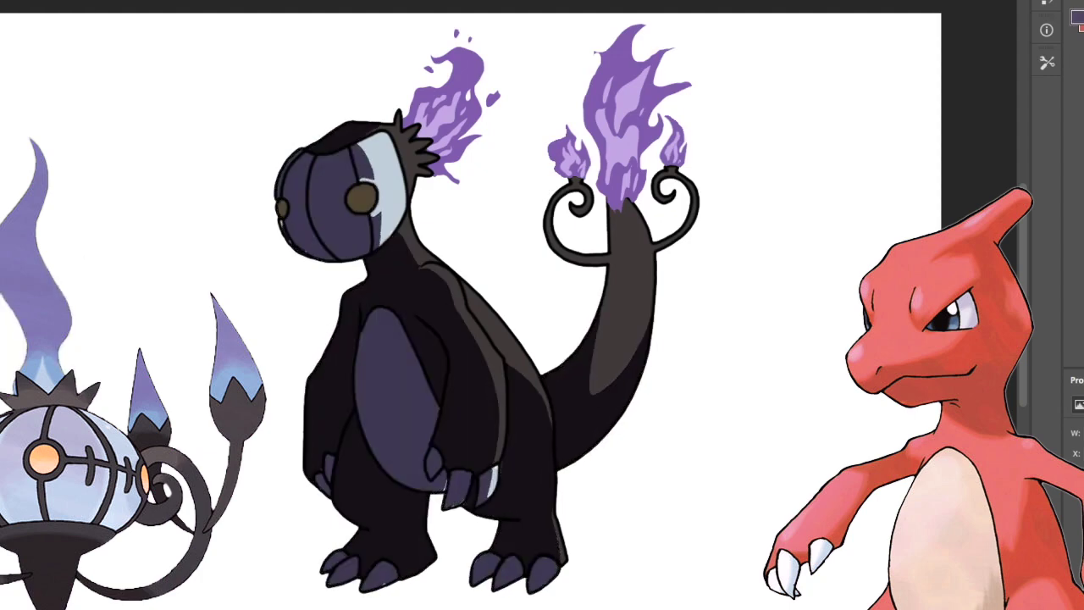
# - Select reflected-light shapes within the shadow on the claws, arms, legs, belly and face
pyautogui.moveTo(551, 558)
pyautogui.mouseDown()
pyautogui.moveTo(539, 569)
pyautogui.moveTo(547, 559)
pyautogui.moveTo(491, 555)
pyautogui.mouseUp()
pyautogui.moveTo(432, 449)
pyautogui.mouseDown()
pyautogui.moveTo(453, 470)
pyautogui.moveTo(380, 345)
pyautogui.moveTo(355, 400)
pyautogui.moveTo(445, 490)
pyautogui.moveTo(433, 453)
pyautogui.mouseUp()
pyautogui.moveTo(317, 474)
pyautogui.mouseDown()
pyautogui.moveTo(310, 394)
pyautogui.moveTo(328, 327)
pyautogui.moveTo(366, 274)
pyautogui.moveTo(323, 487)
pyautogui.mouseUp()
pyautogui.moveTo(359, 409)
pyautogui.mouseDown()
pyautogui.moveTo(346, 433)
pyautogui.moveTo(386, 527)
pyautogui.moveTo(315, 574)
pyautogui.moveTo(359, 410)
pyautogui.mouseUp()
pyautogui.moveTo(324, 569); pyautogui.dragTo(327, 572)
pyautogui.moveTo(327, 584)
pyautogui.mouseDown()
pyautogui.moveTo(359, 562)
pyautogui.moveTo(328, 586)
pyautogui.mouseUp()
pyautogui.moveTo(360, 591)
pyautogui.mouseDown()
pyautogui.moveTo(394, 569)
pyautogui.moveTo(362, 592)
pyautogui.mouseUp()
pyautogui.moveTo(434, 449)
pyautogui.mouseDown()
pyautogui.moveTo(444, 341)
pyautogui.moveTo(458, 355)
pyautogui.moveTo(436, 456)
pyautogui.mouseUp()
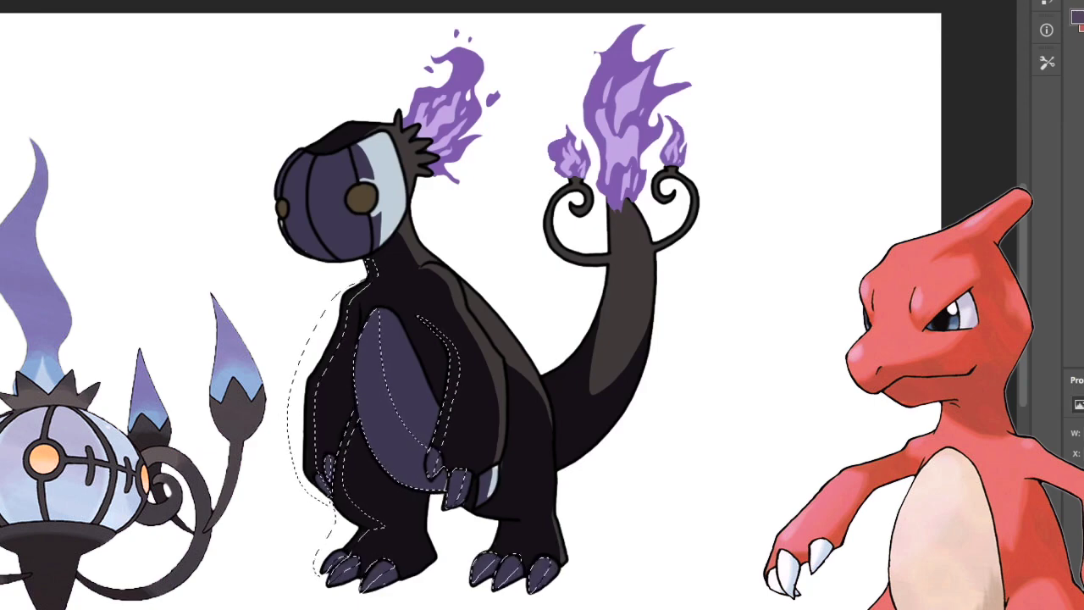
pyautogui.moveTo(309, 156)
pyautogui.mouseDown()
pyautogui.moveTo(351, 259)
pyautogui.moveTo(334, 154)
pyautogui.mouseUp()
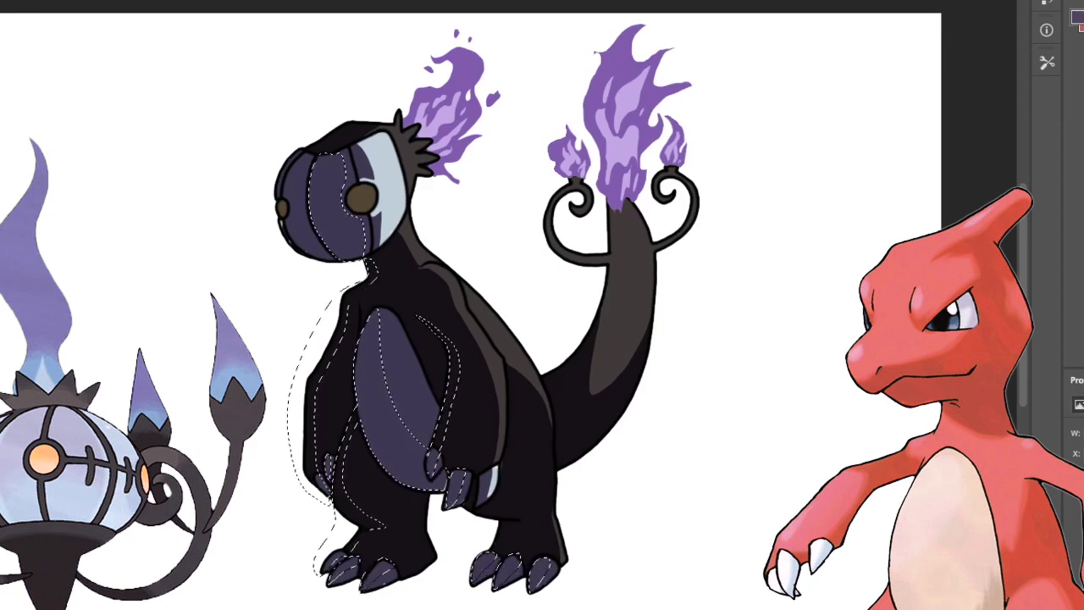
pyautogui.moveTo(286, 191)
pyautogui.mouseDown()
pyautogui.moveTo(327, 263)
pyautogui.moveTo(303, 154)
pyautogui.mouseUp()
pyautogui.moveTo(331, 465); pyautogui.dragTo(323, 483)
# - Lighten the shadow inside the selected shapes on the face, belly, limbs and claws
pyautogui.hotkey('ctrl', 'd')
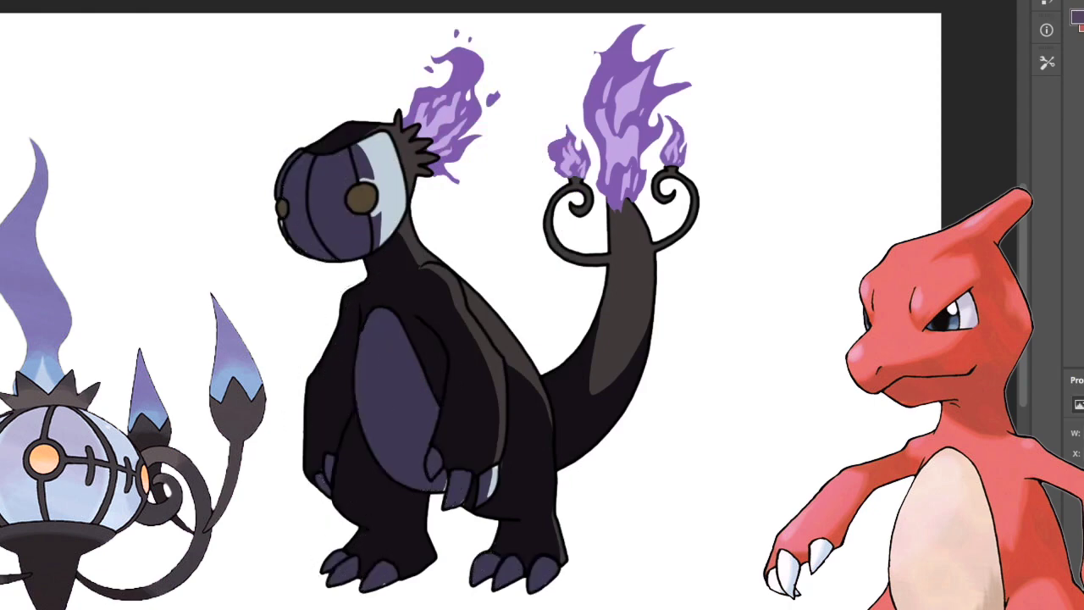
pyautogui.moveTo(297, 170)
pyautogui.mouseDown()
pyautogui.moveTo(343, 237)
pyautogui.moveTo(361, 244)
pyautogui.mouseUp()
pyautogui.moveTo(374, 313); pyautogui.dragTo(382, 453)
pyautogui.moveTo(328, 458); pyautogui.dragTo(323, 487)
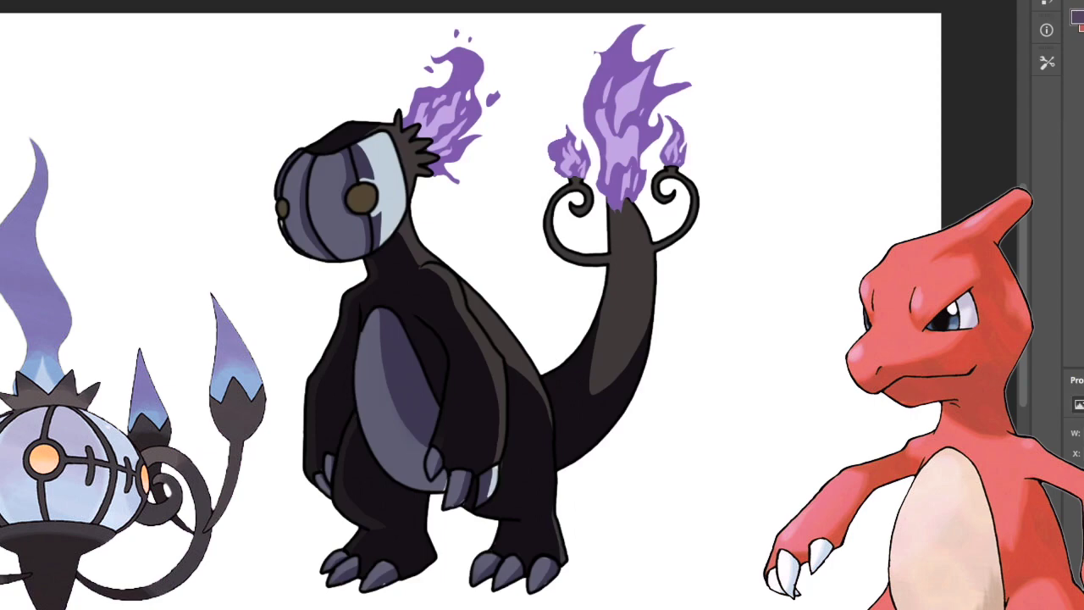
# - Select both eyes and fill them with bright yellow over the shadow
pyautogui.keyDown('shift'); pyautogui.click(362, 198); pyautogui.keyUp('shift')
pyautogui.hotkey('alt', 'BackSpace')
pyautogui.hotkey('ctrl', 'd')
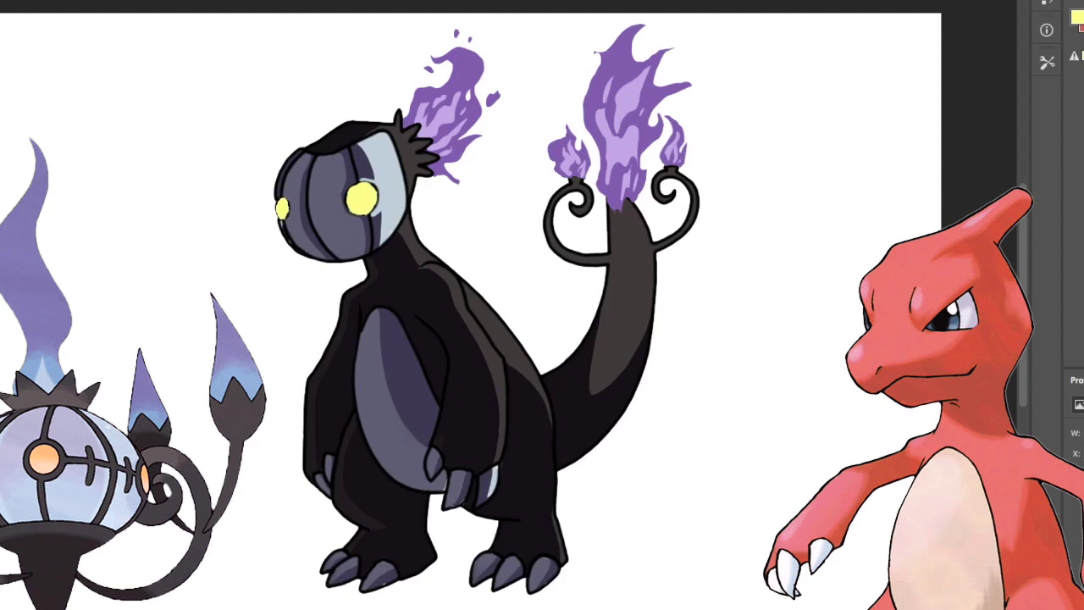
# - Replace a trial white glow on the face with a soft yellow glow around each eye
pyautogui.click(344, 201)
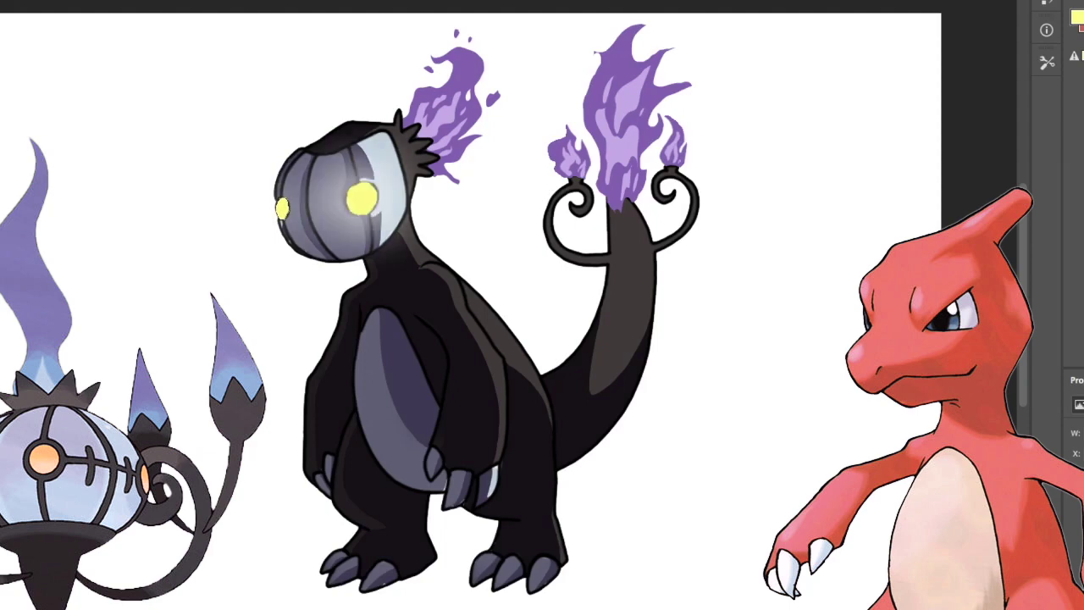
pyautogui.hotkey('ctrl', 'z')
pyautogui.click(363, 199)
pyautogui.click(282, 208)
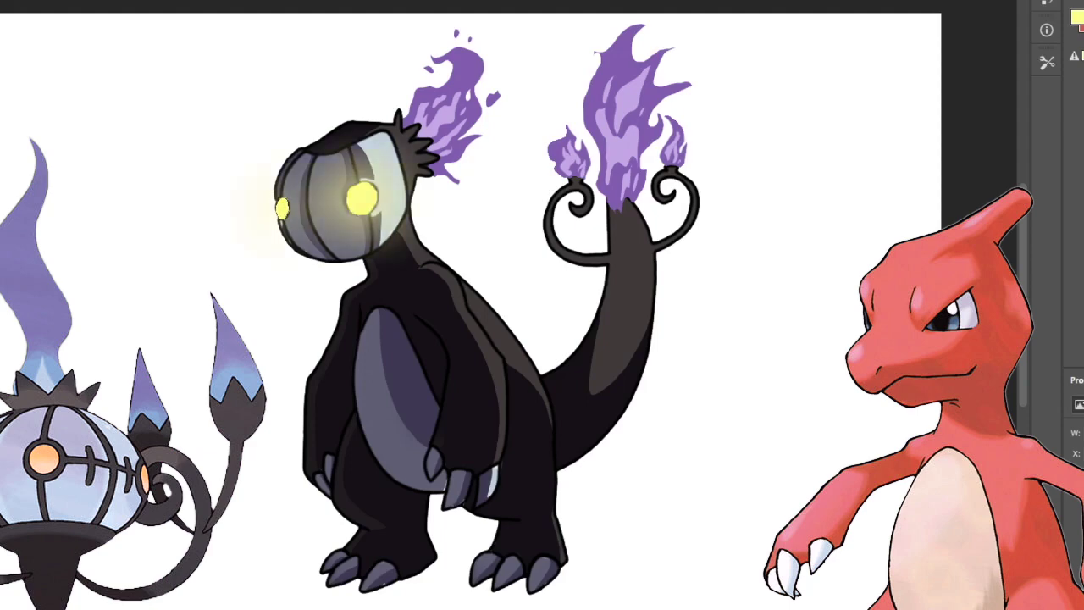